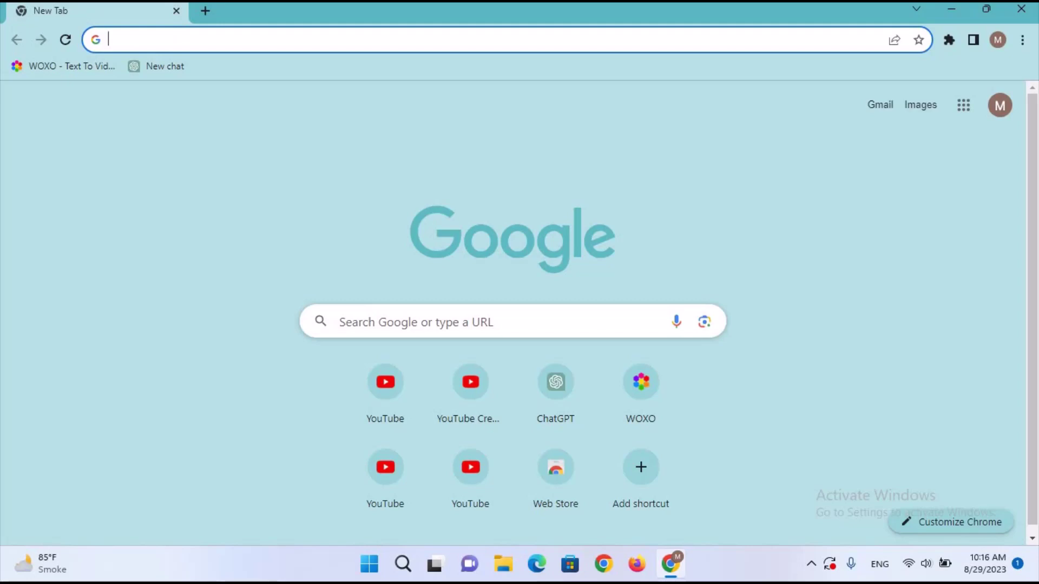
# Search Google for 'oracle java' and open Oracle's Java Software page.
pyautogui.write('oracle java')
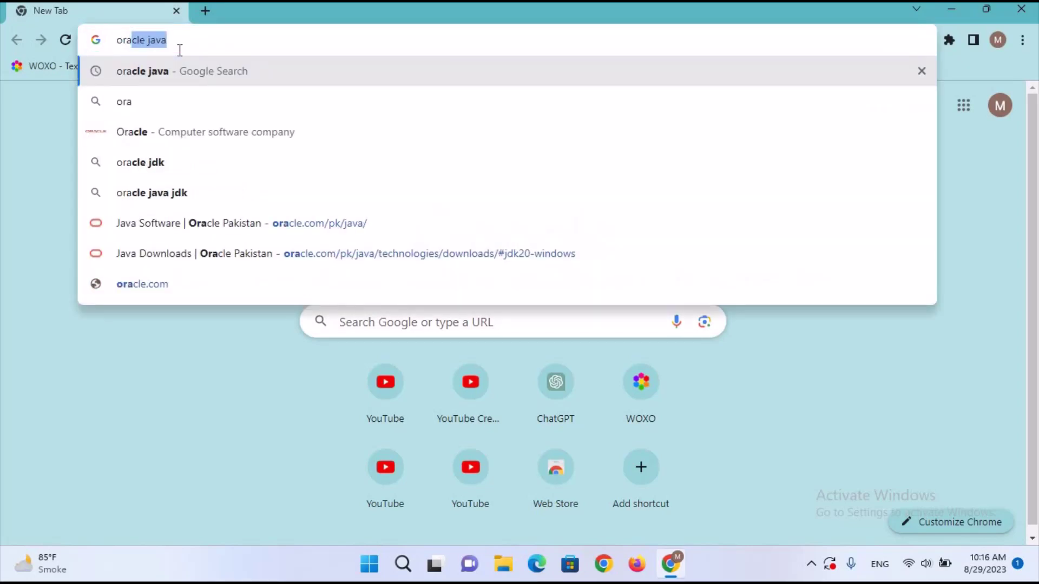
pyautogui.press('Return')
pyautogui.click(208, 232)
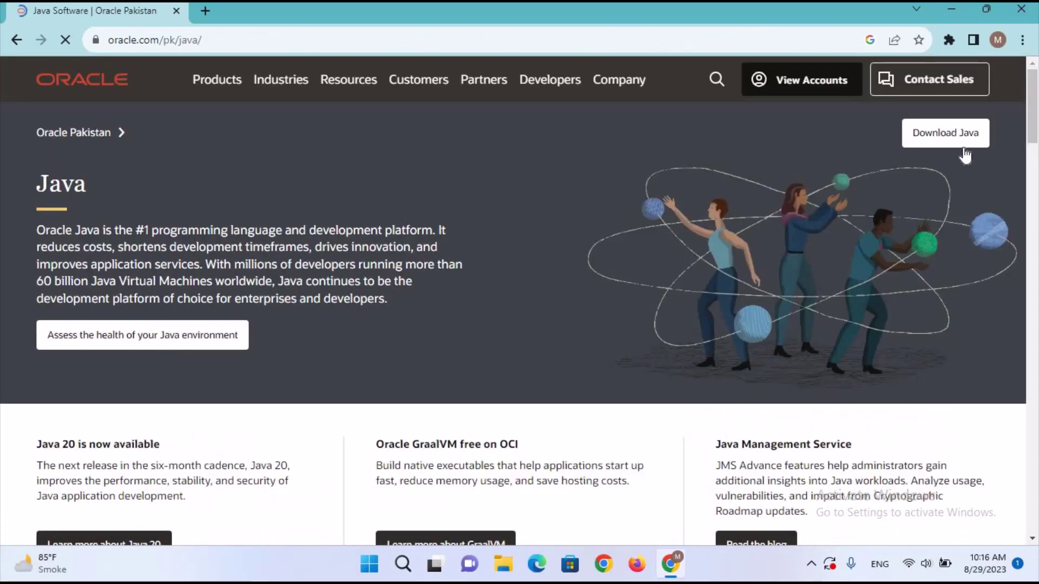
# Go to the JDK 20 Windows downloads and download the x64 Installer.
pyautogui.click(961, 143)
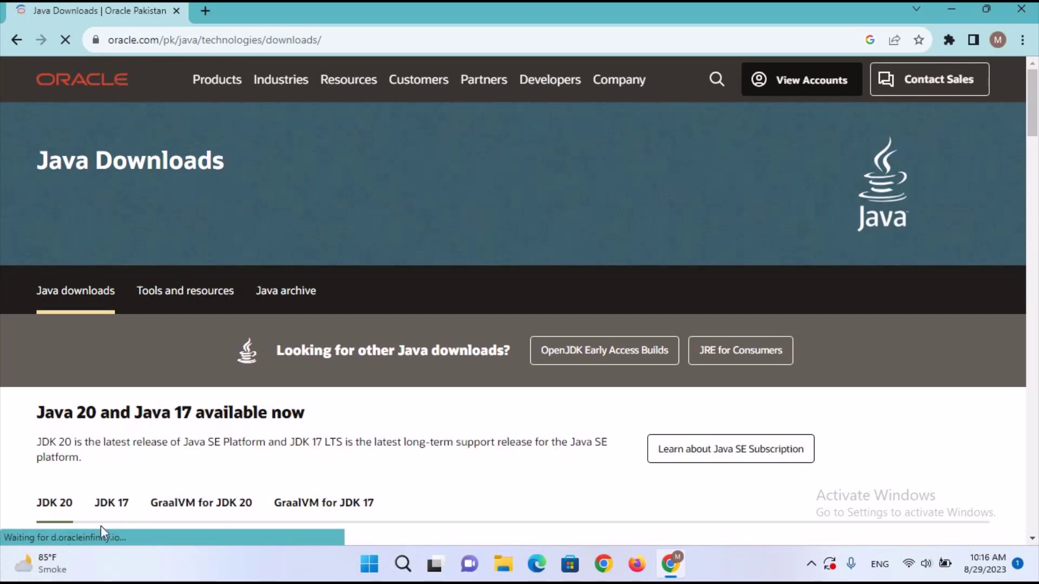
pyautogui.scroll(-7, 201, 346)
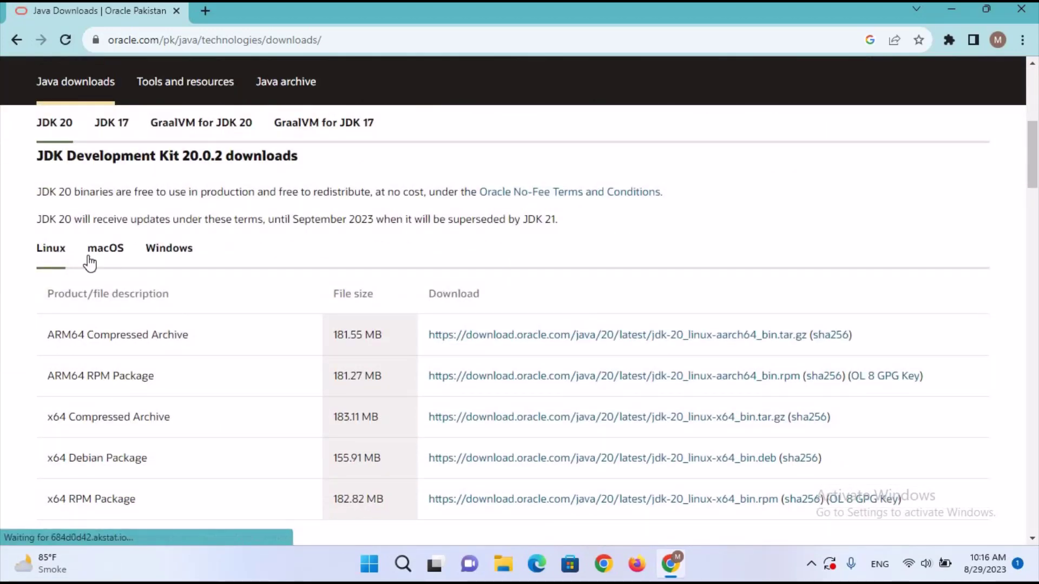
pyautogui.click(172, 252)
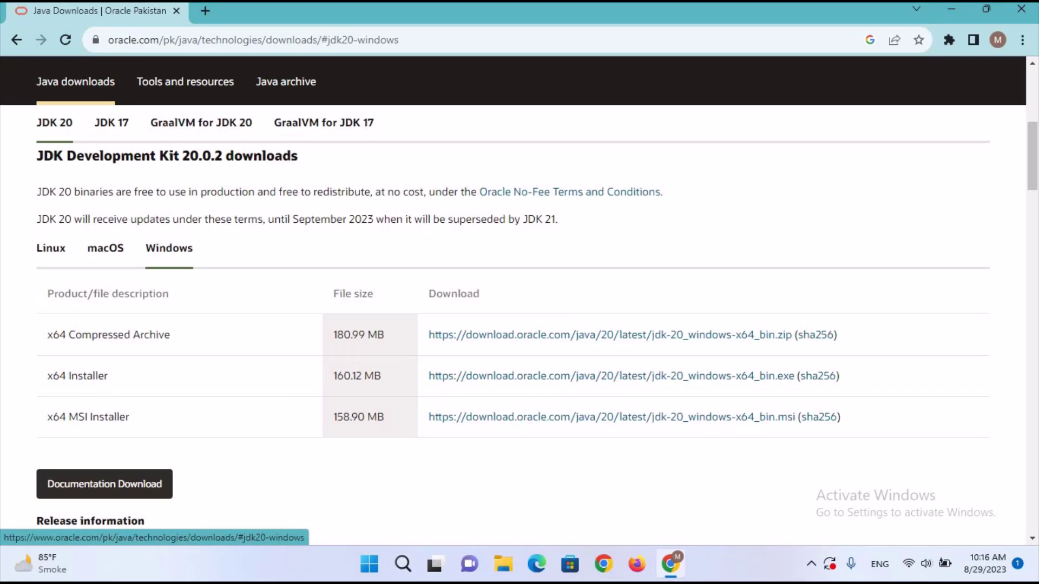
pyautogui.click(503, 377)
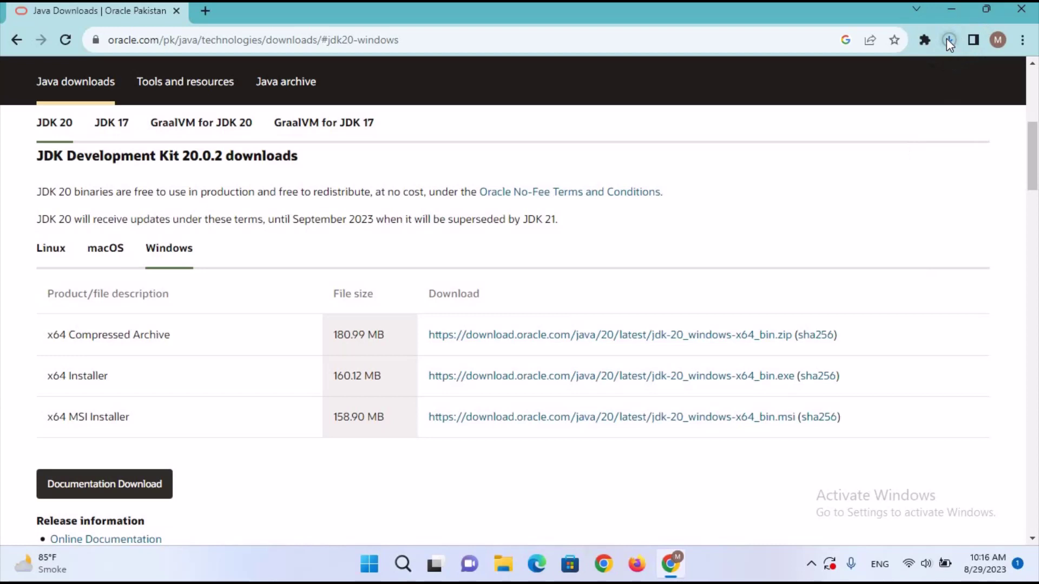
# Cancel the duplicate download and show the existing jdk-20_windows-x64_bin.exe in its folder.
pyautogui.click(948, 40)
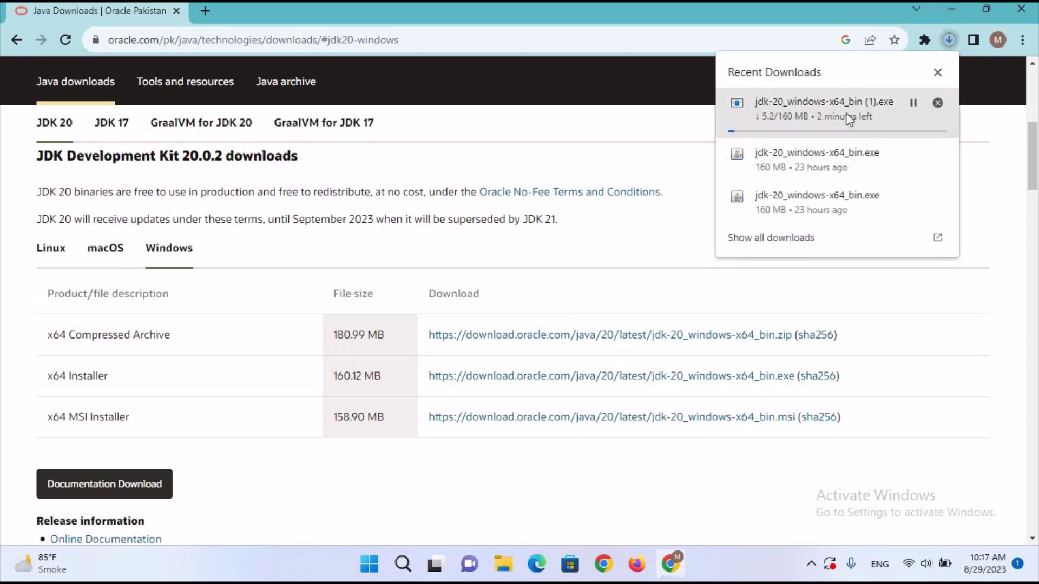
pyautogui.click(937, 102)
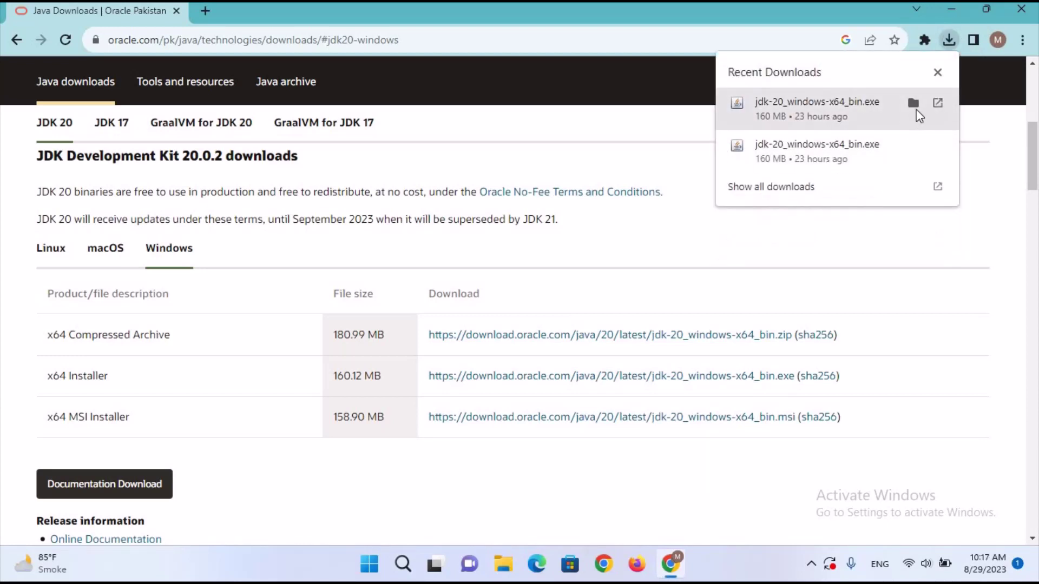
pyautogui.click(914, 103)
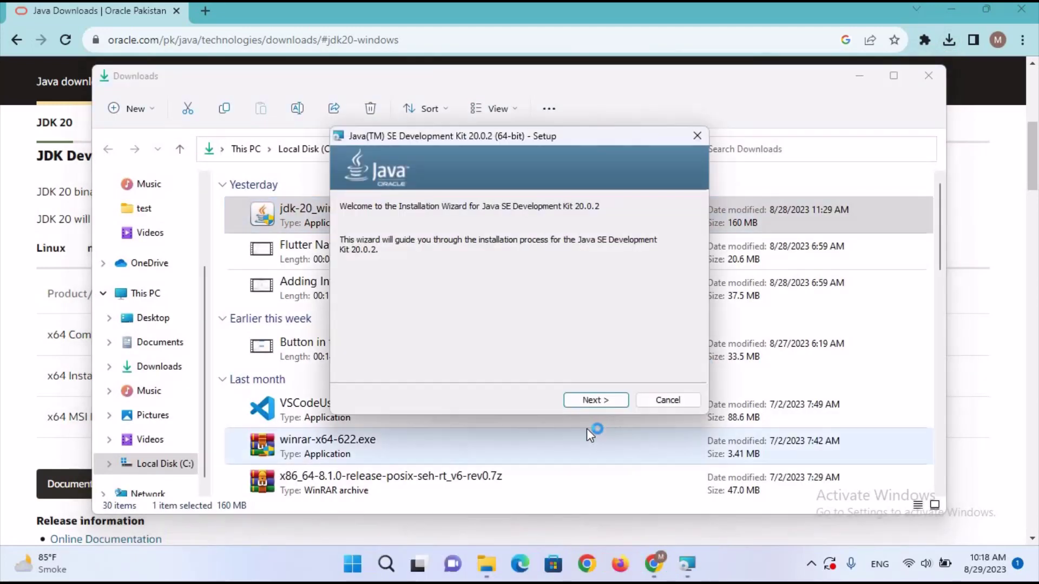
# Install JDK 20.0.2 to the default C:\Program Files\Java\jdk-20, then close the installer and Downloads window.
pyautogui.click(594, 399)
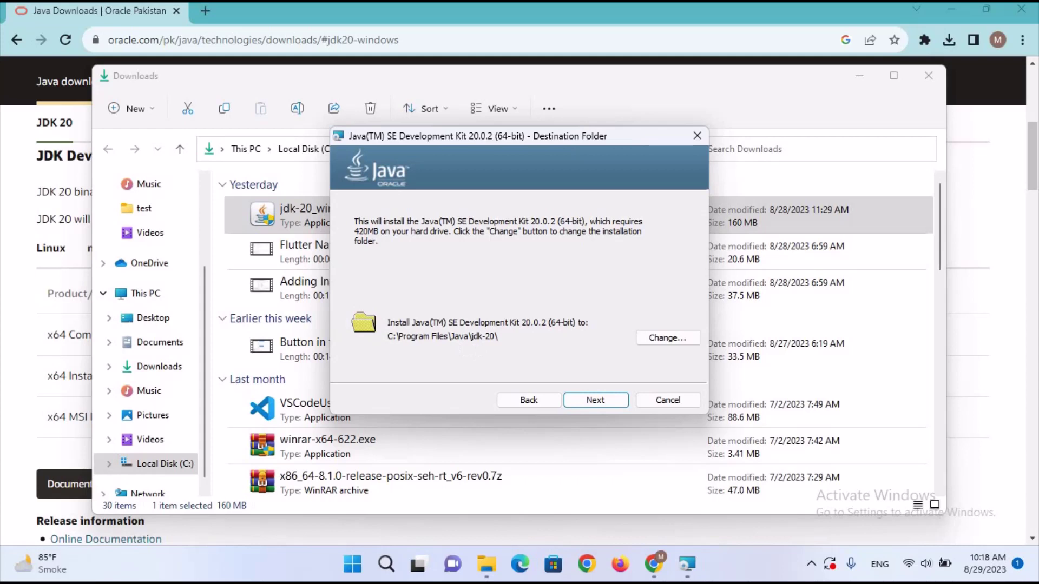
pyautogui.click(595, 400)
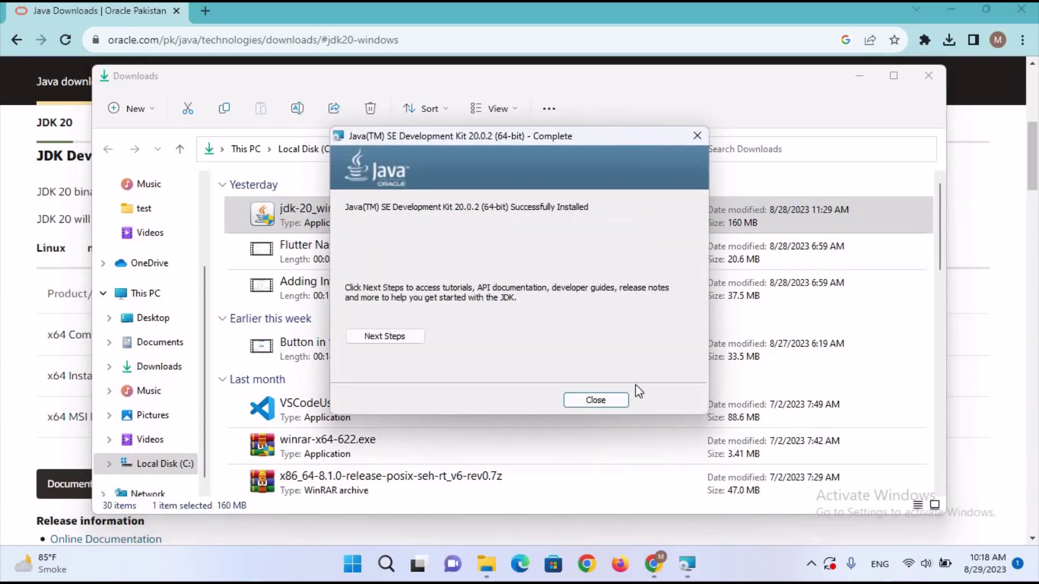
pyautogui.click(601, 405)
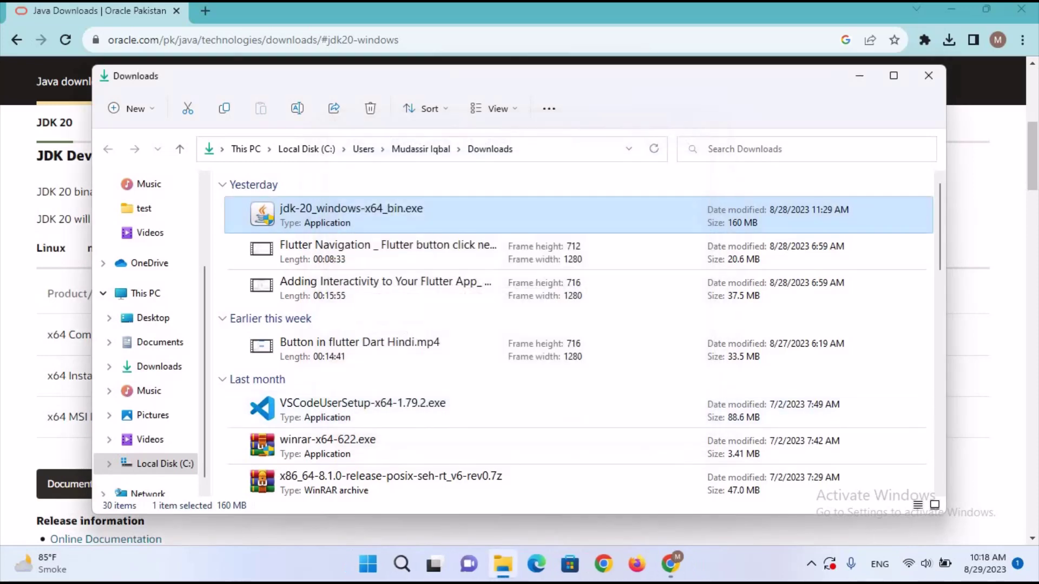
pyautogui.click(926, 76)
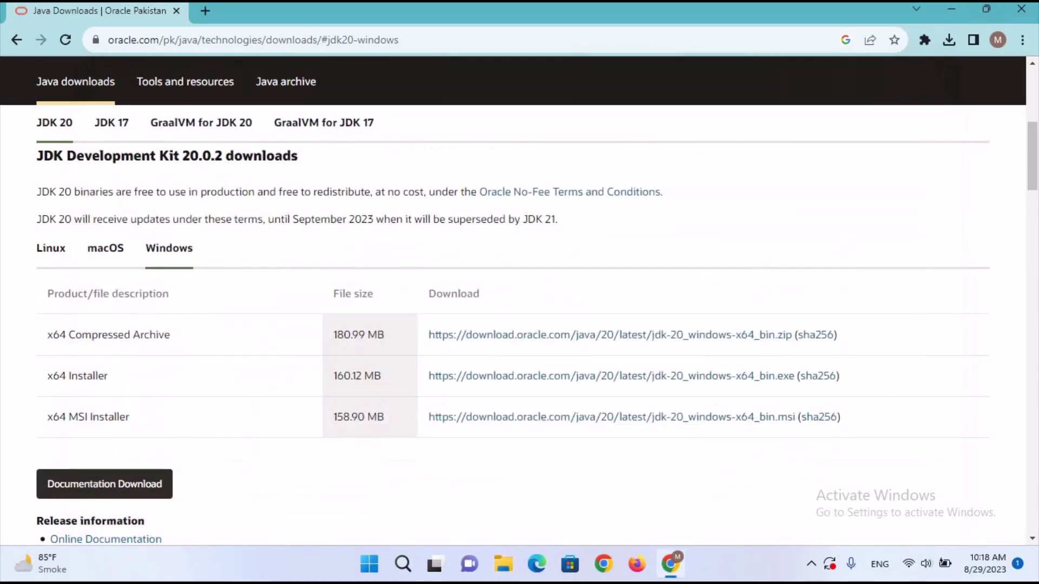
# Browse File Explorer to C:\Program Files\Java\jdk-20\bin and copy its full path.
pyautogui.click(503, 566)
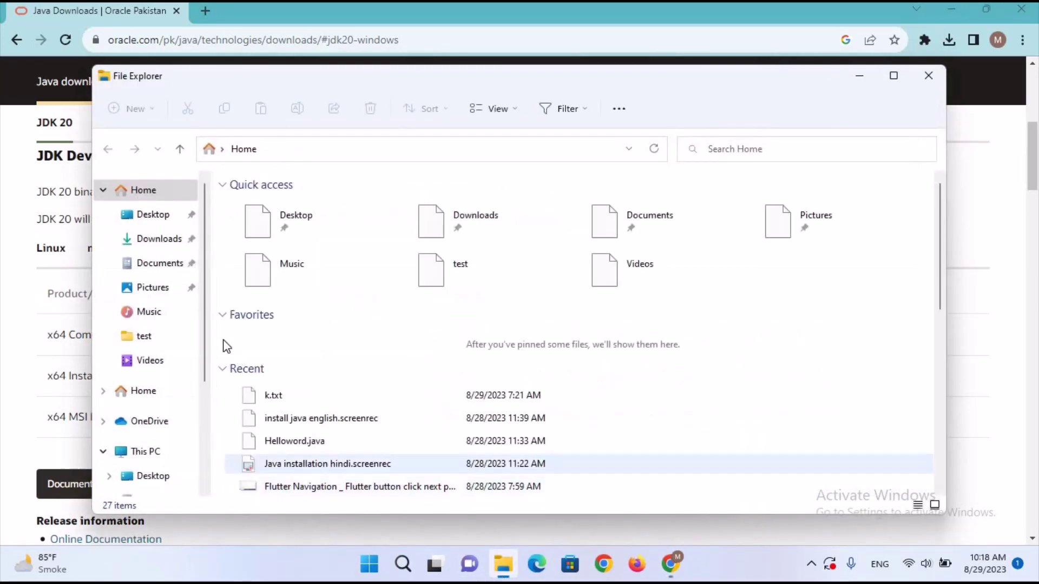
pyautogui.click(147, 451)
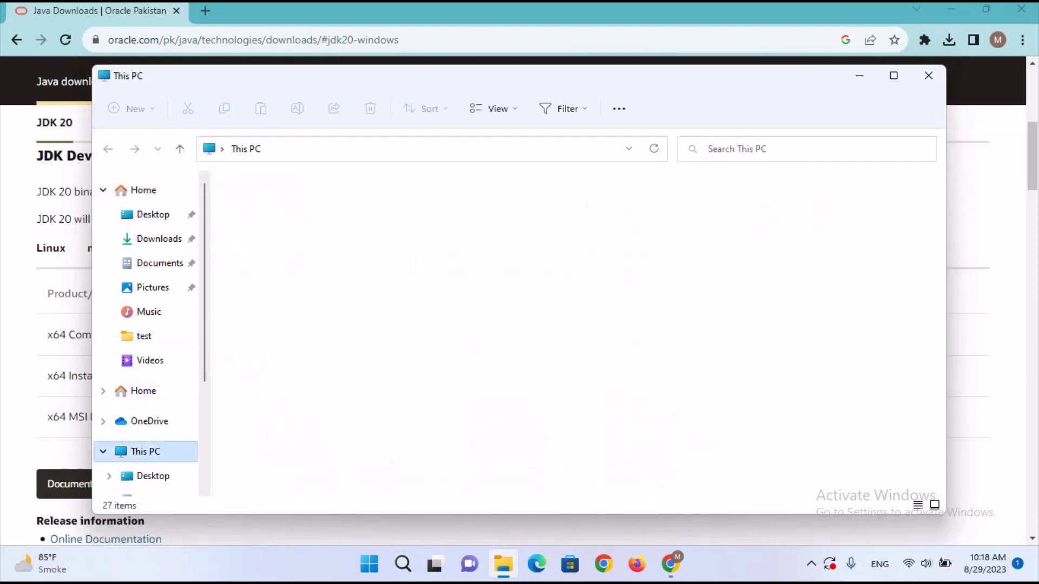
pyautogui.doubleClick(288, 313)
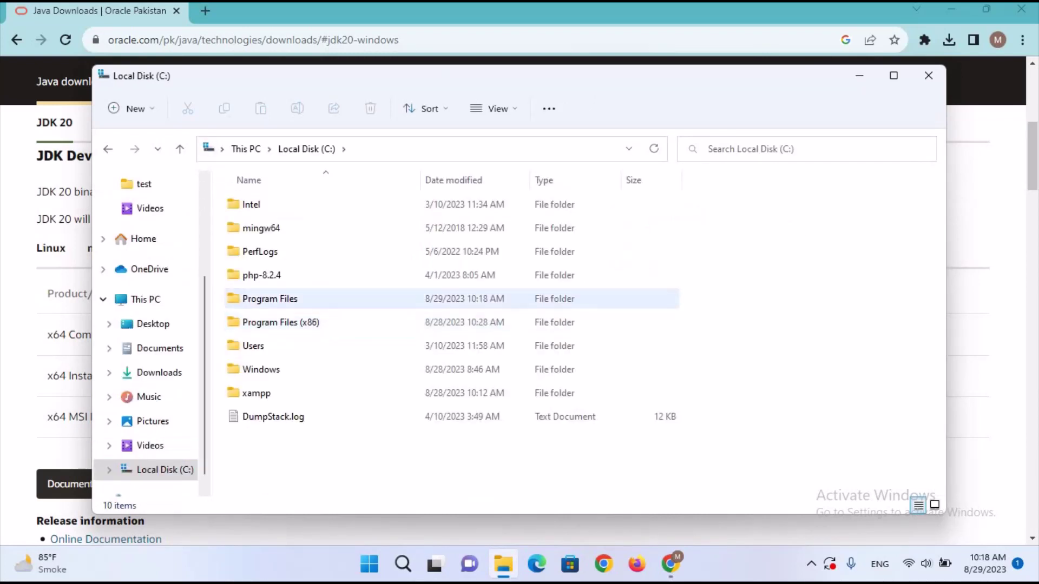
pyautogui.click(272, 301)
pyautogui.doubleClick(273, 306)
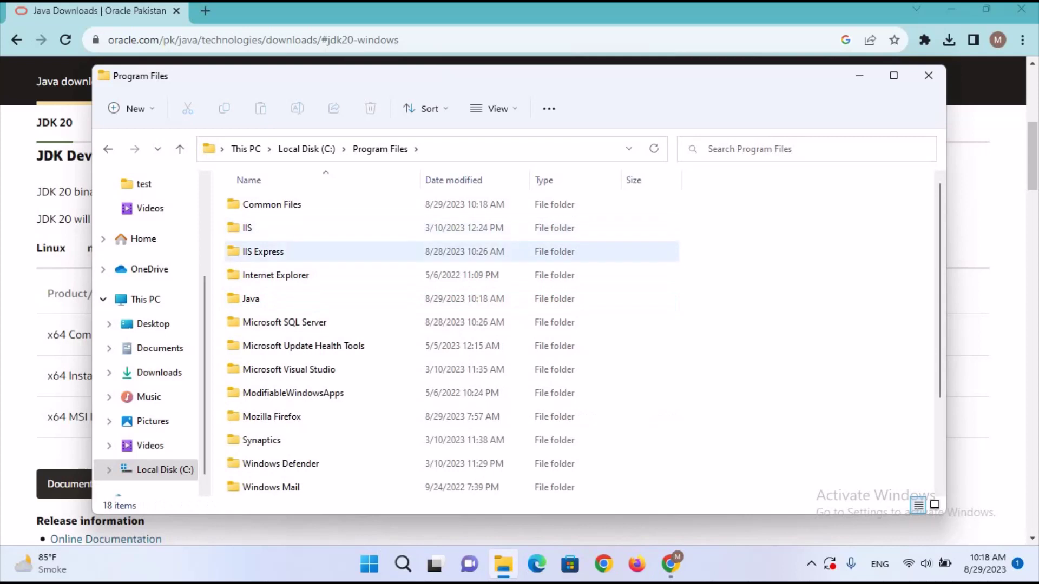
pyautogui.doubleClick(250, 302)
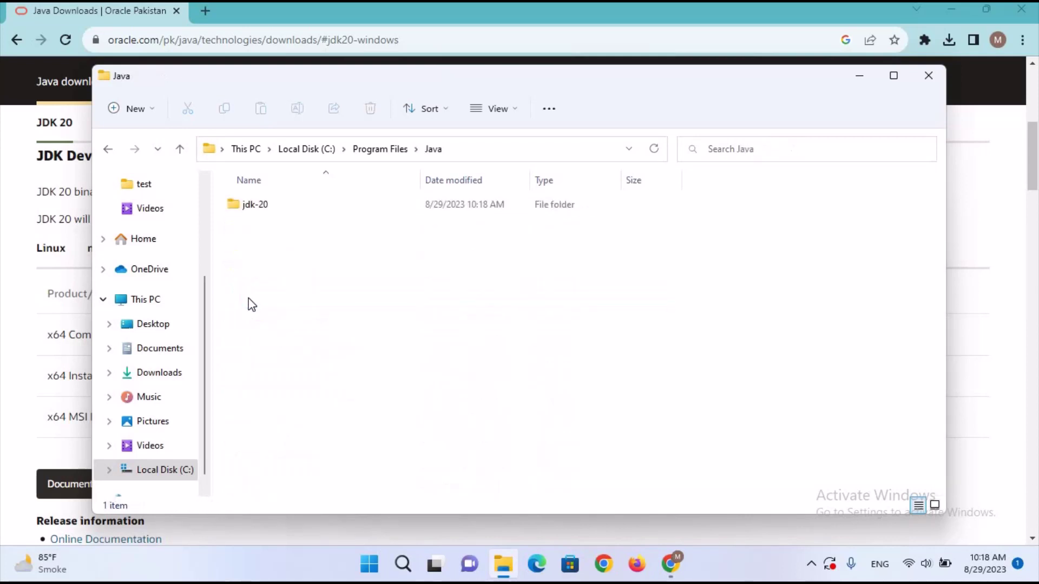
pyautogui.doubleClick(248, 209)
pyautogui.doubleClick(245, 209)
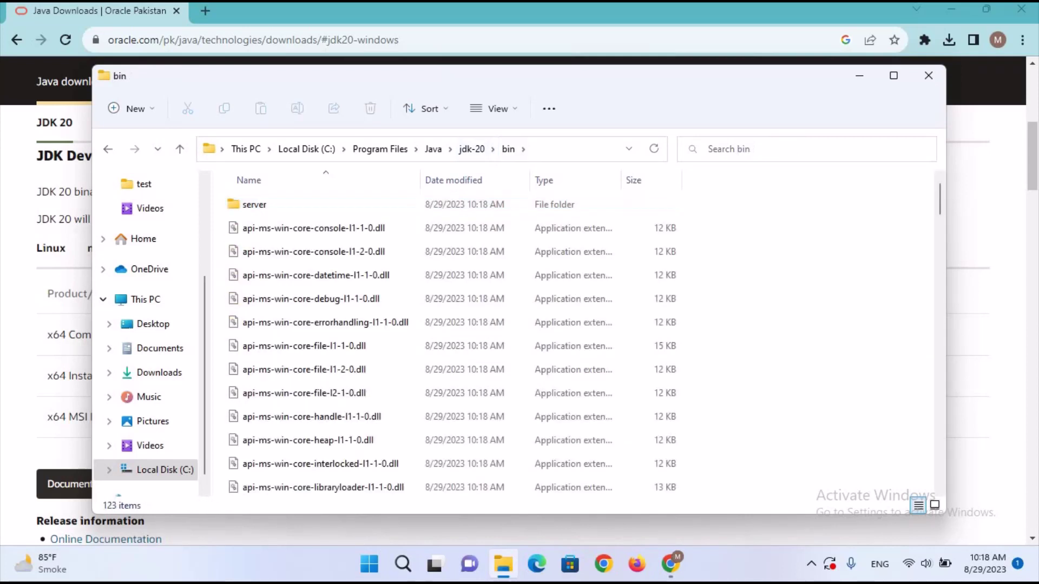
pyautogui.click(564, 151)
pyautogui.hotkey('ctrl', 'c')
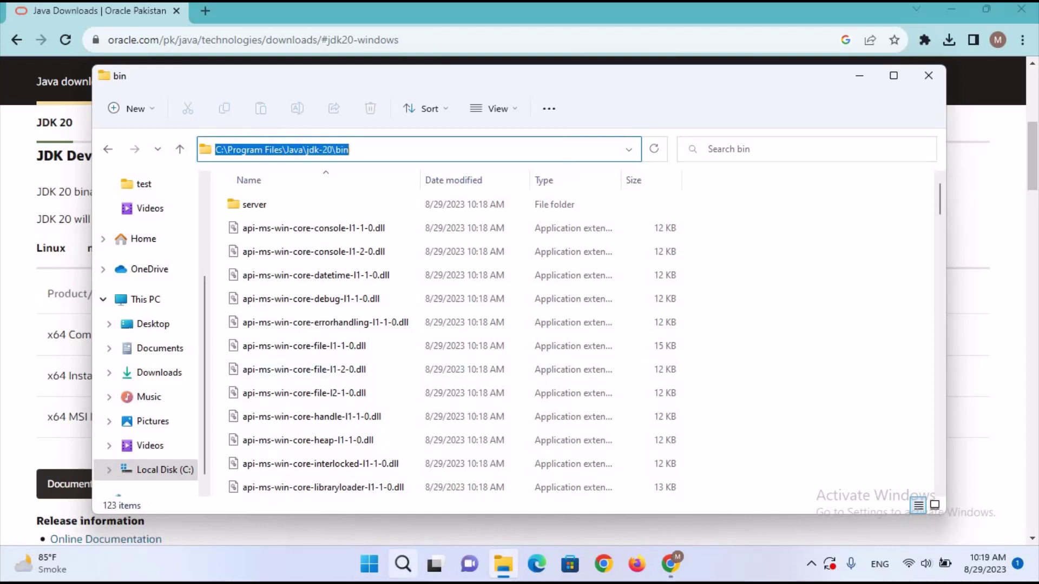
pyautogui.click(403, 564)
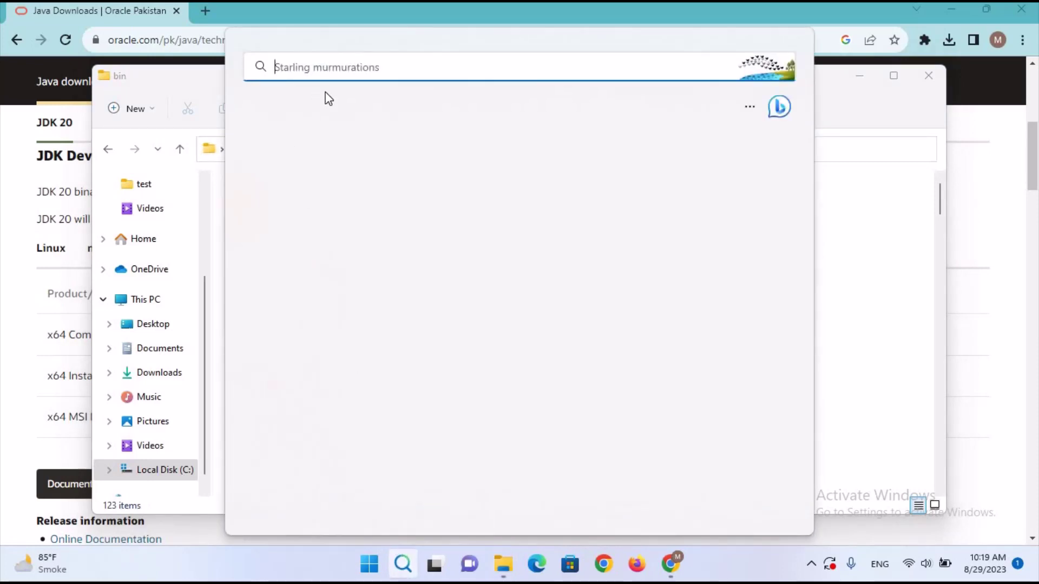
# Search 'envi' and open the system Environment Variables dialog.
pyautogui.write('envi')
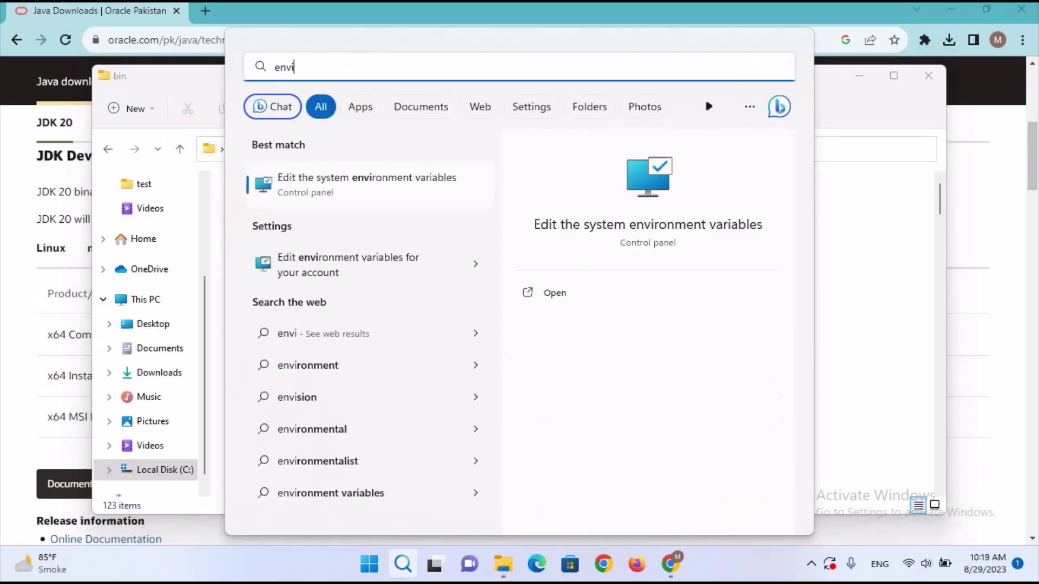
pyautogui.click(680, 225)
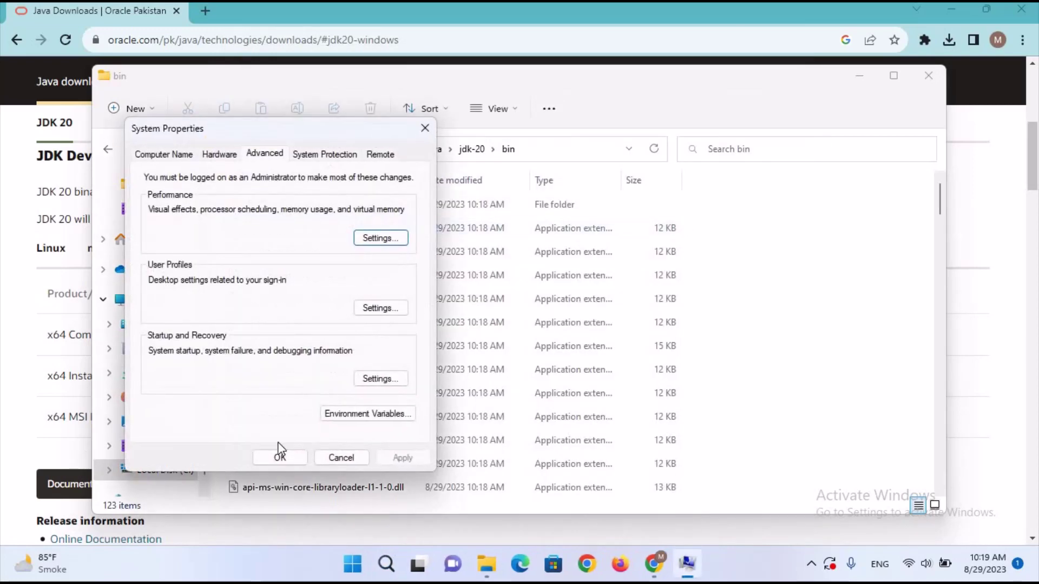
pyautogui.click(359, 415)
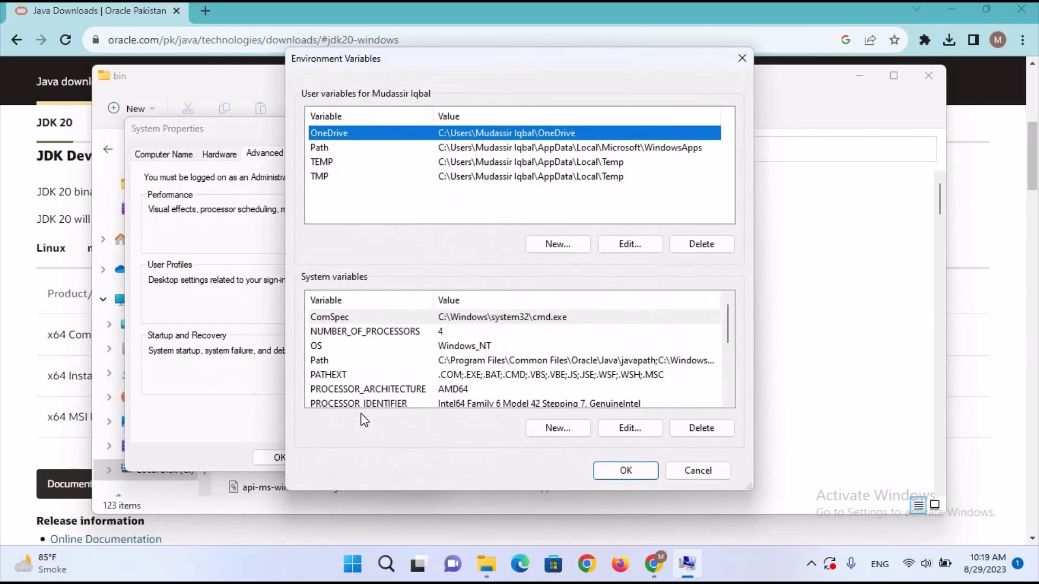
# Add C:\Program Files\Java\jdk-20\bin as a new entry in the system Path variable.
pyautogui.click(339, 361)
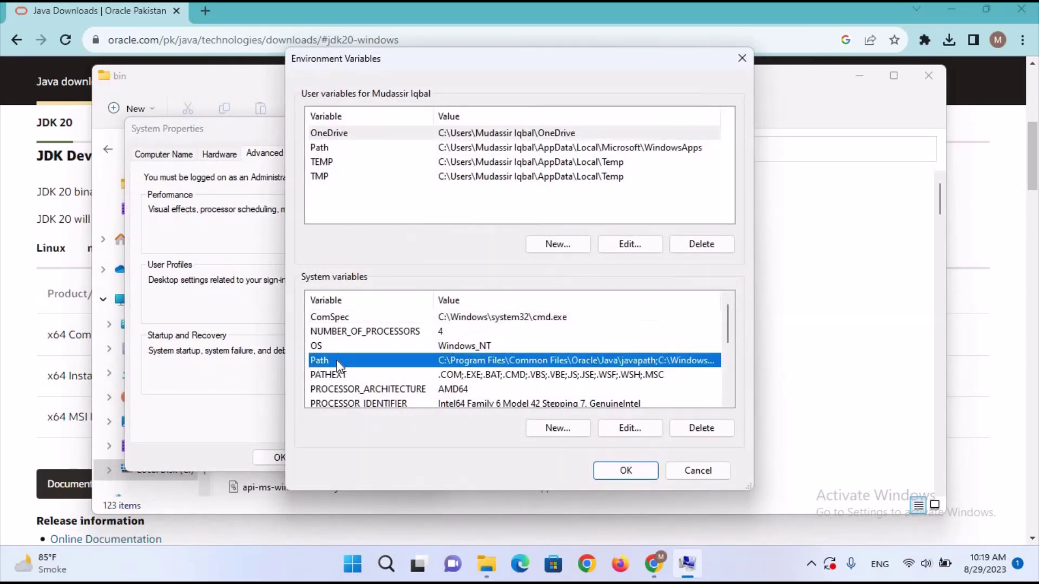
pyautogui.click(618, 429)
pyautogui.click(674, 126)
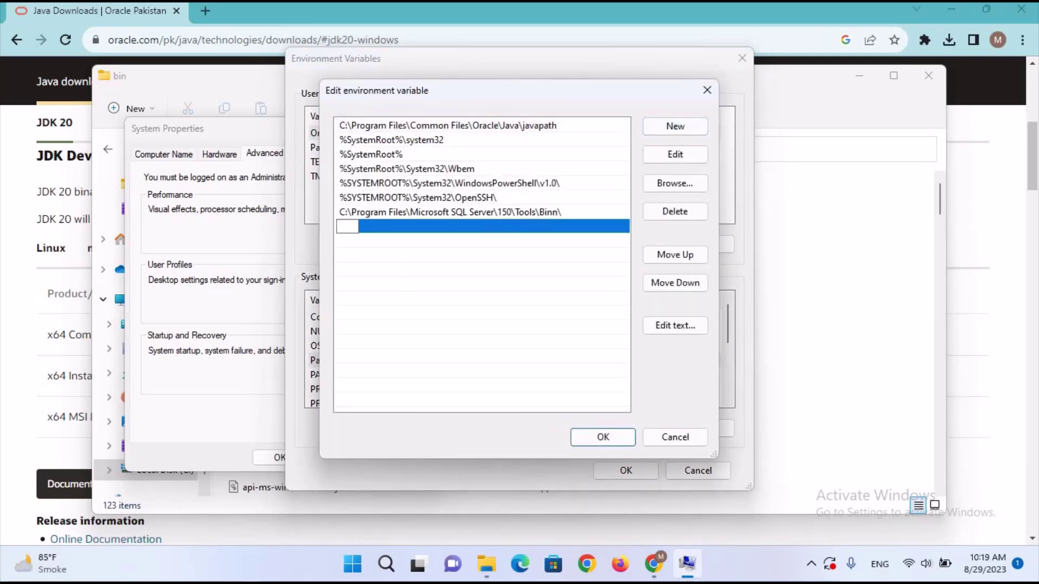
pyautogui.hotkey('ctrl', 'v')
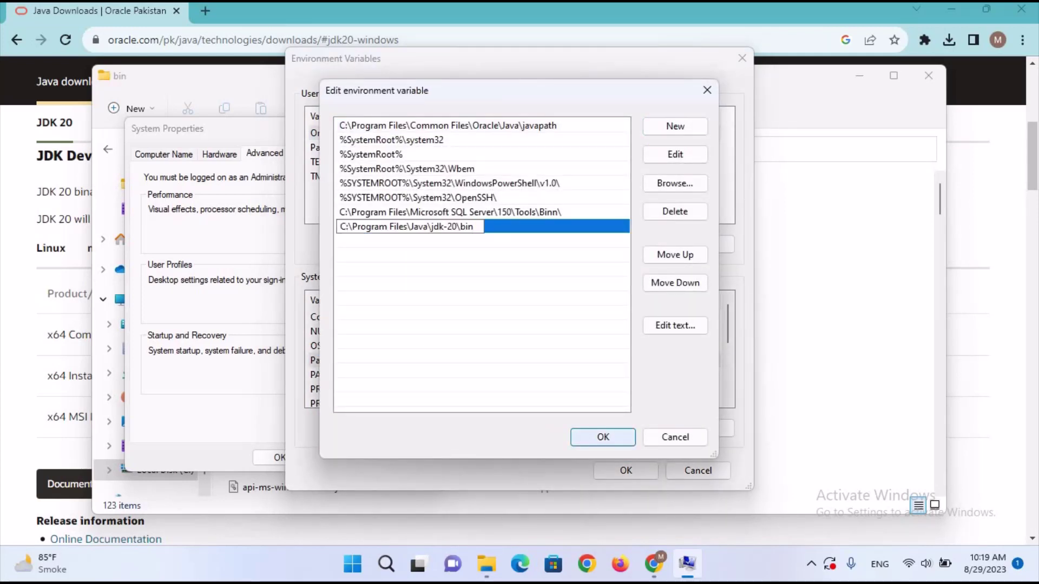
pyautogui.click(605, 438)
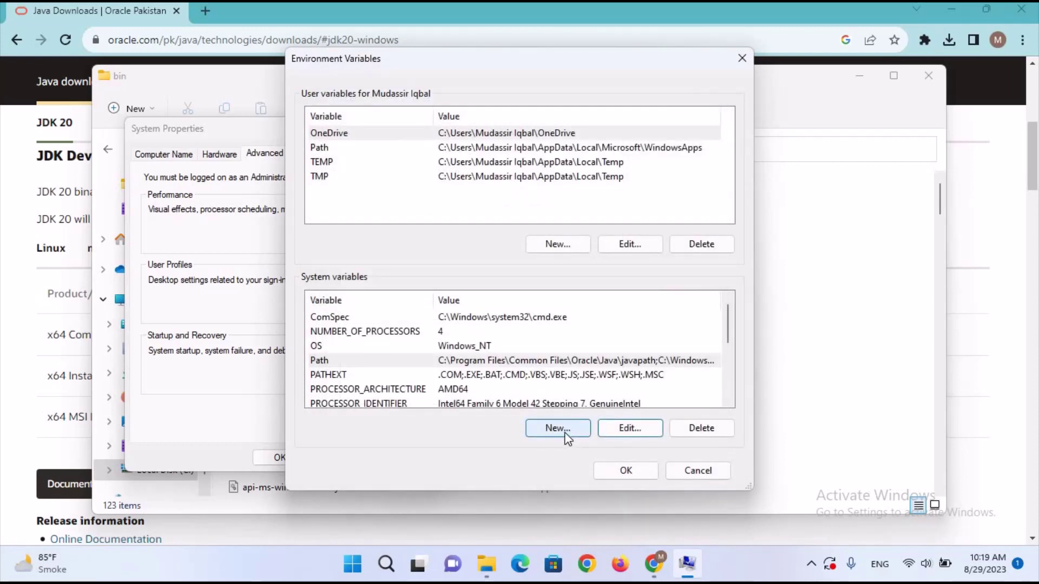
pyautogui.click(566, 432)
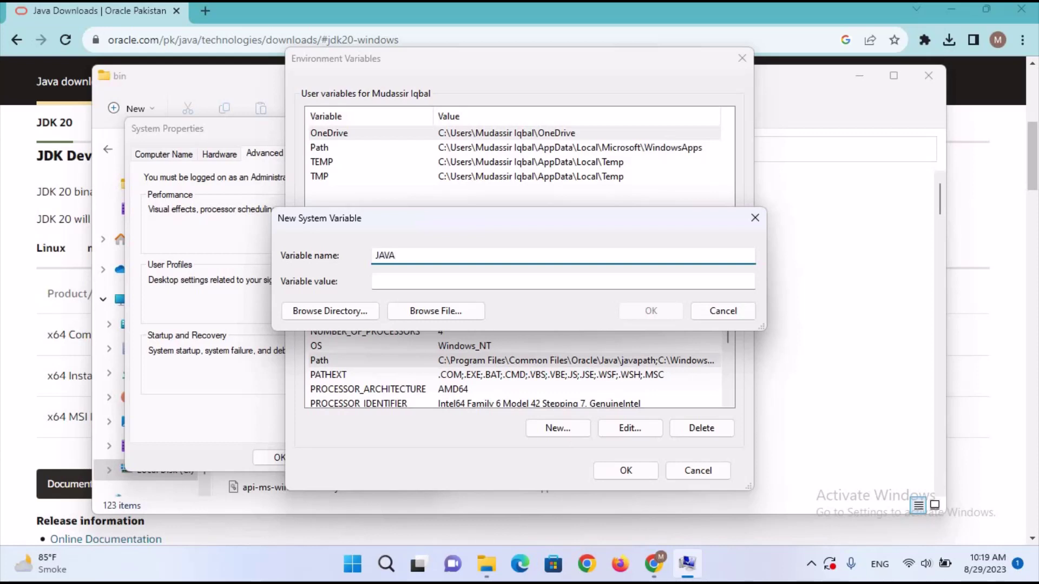
# Create system variable JAVA_HOME with value C:\Program Files\Java\jdk-20.
pyautogui.click(475, 283)
pyautogui.hotkey('ctrl', 'v')
pyautogui.press('BackSpace')
pyautogui.press('BackSpace')
pyautogui.press('BackSpace')
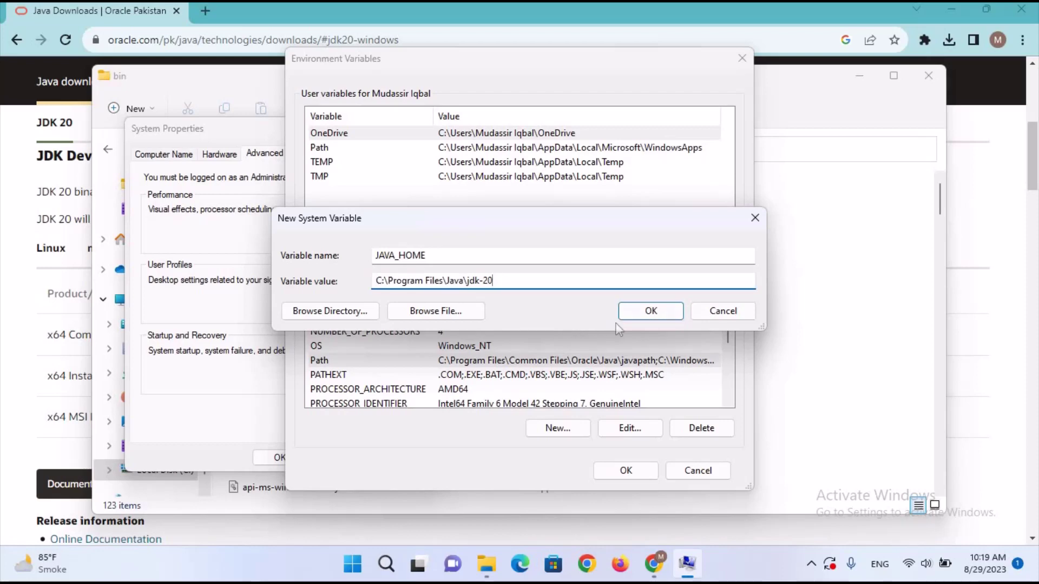
pyautogui.click(650, 312)
# Confirm all System Properties dialogs and close File Explorer and Chrome.
pyautogui.click(627, 471)
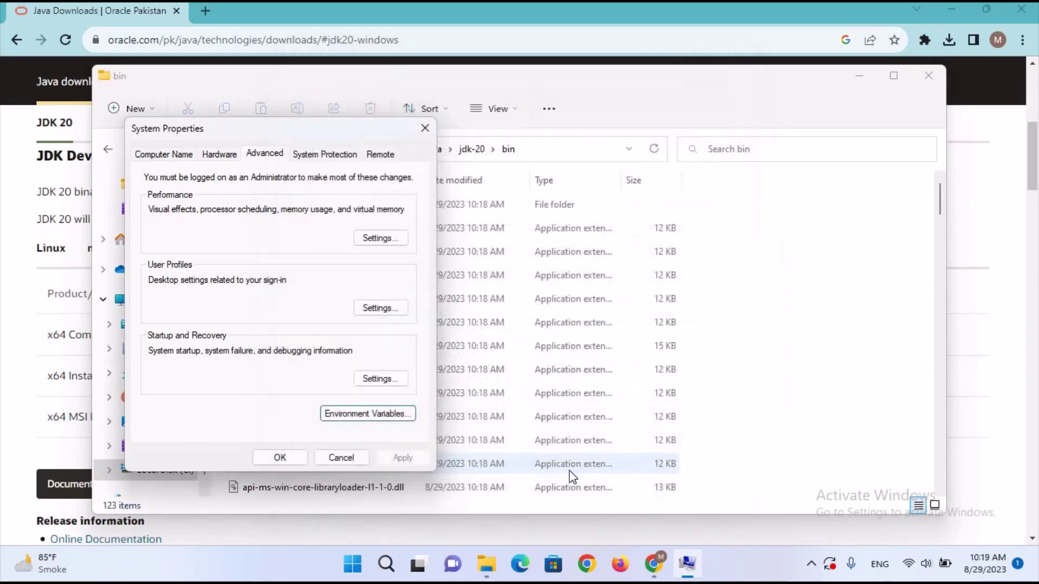
pyautogui.click(287, 457)
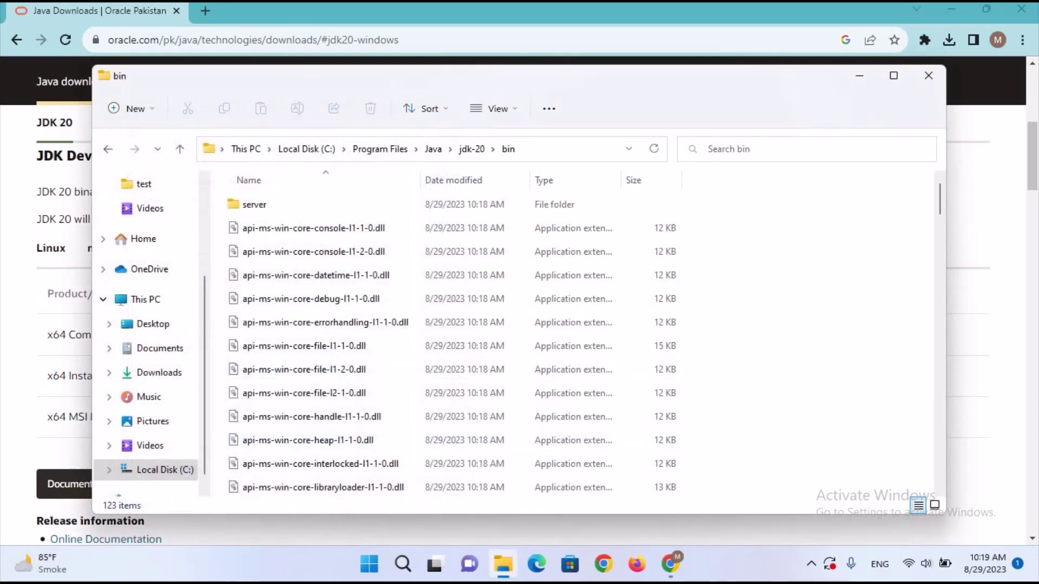
pyautogui.click(927, 77)
pyautogui.click(1021, 9)
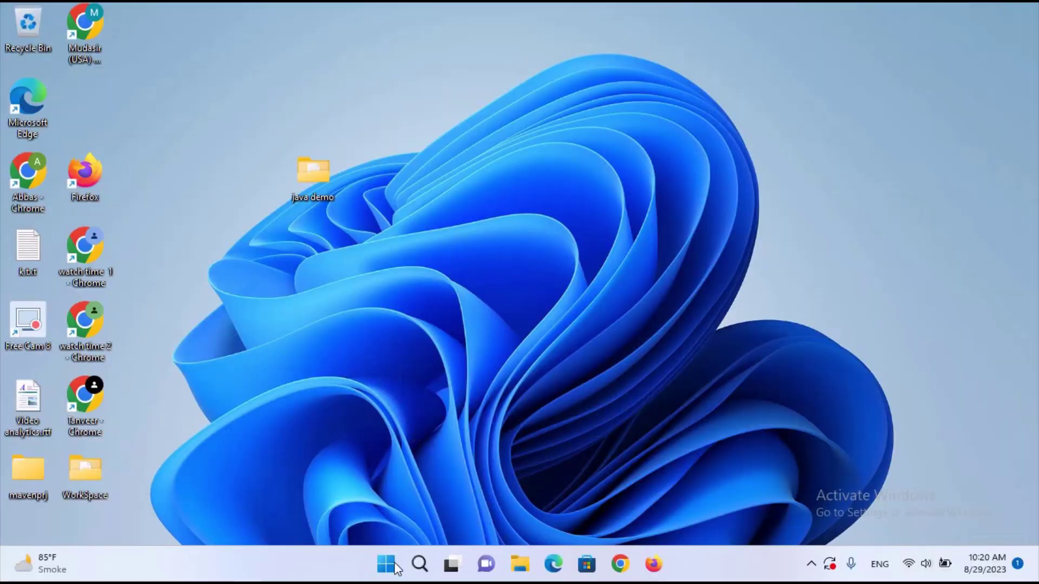
pyautogui.click(416, 572)
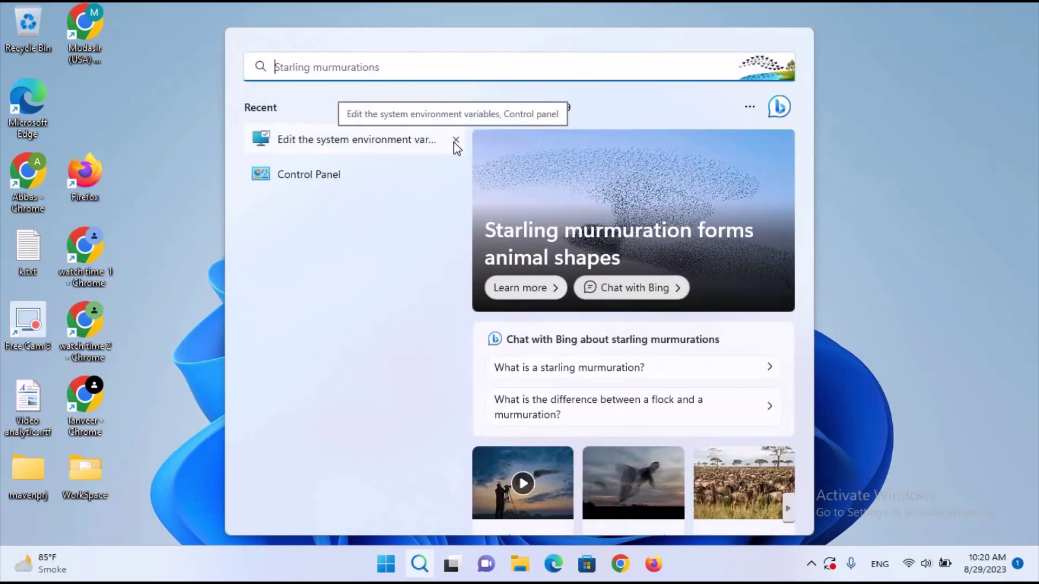
# Open Command Prompt and run JAVA --version, confirming java 20.0.2.
pyautogui.write('CMD')
pyautogui.press('Return')
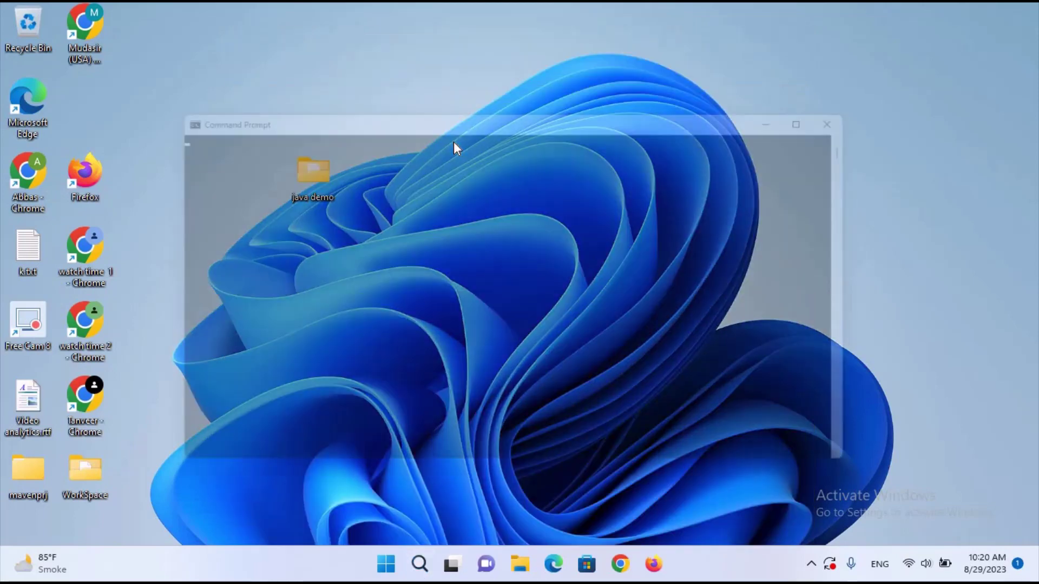
pyautogui.write('JAVA')
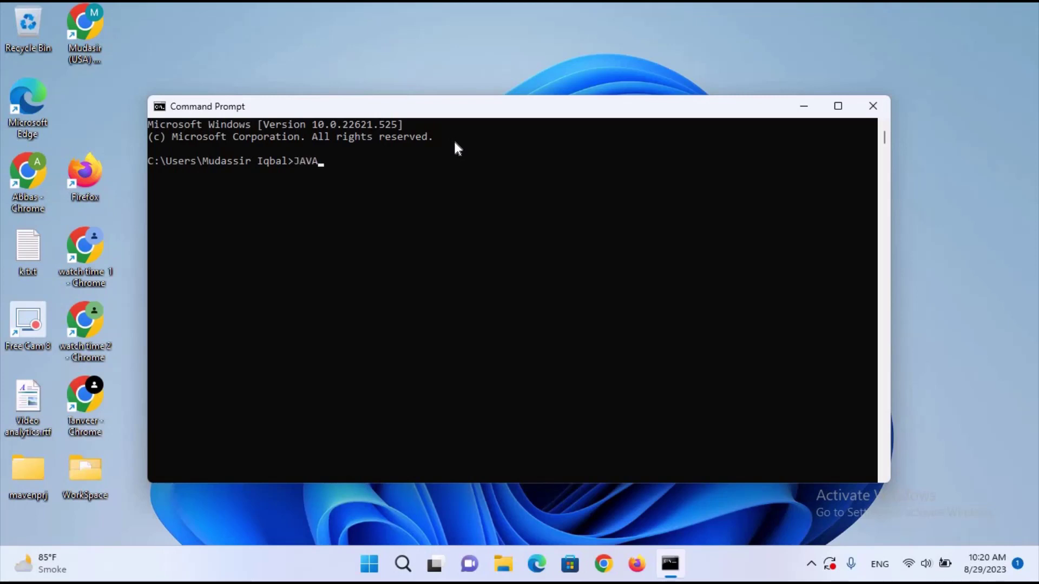
pyautogui.write(' --version')
pyautogui.press('Return')
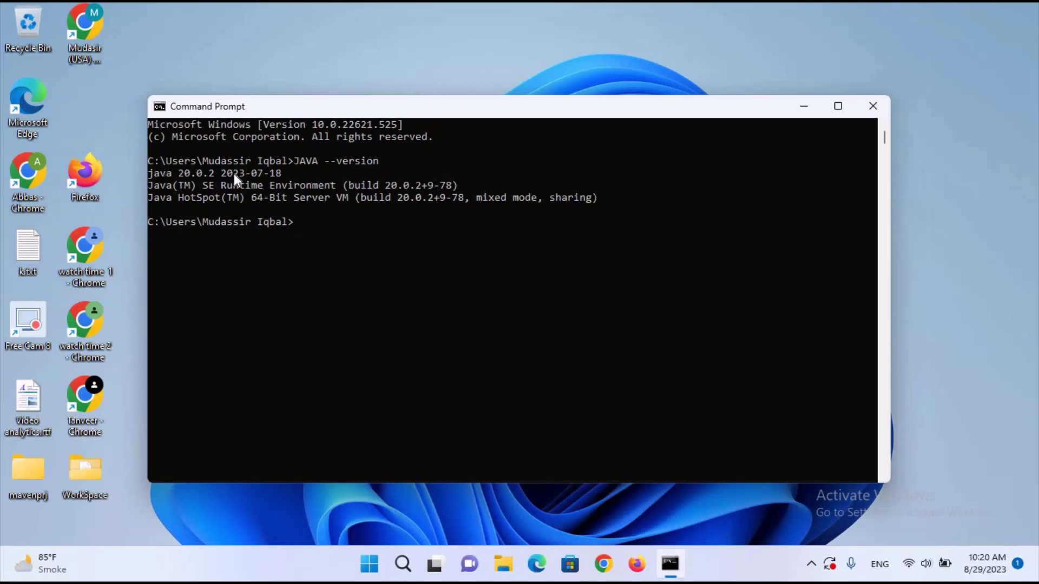
# Close Command Prompt and open a maximized Google Chrome window.
pyautogui.click(871, 104)
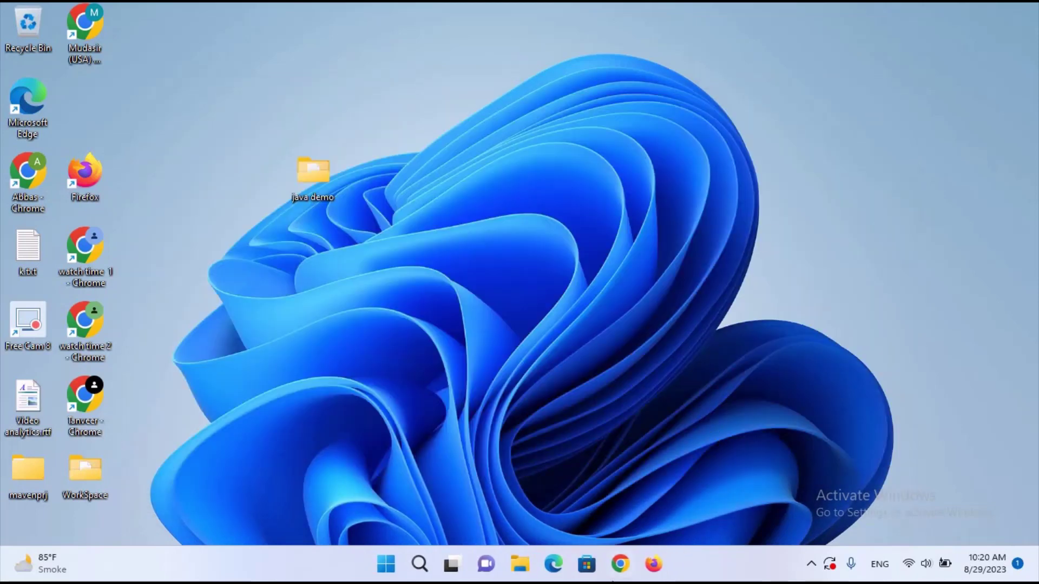
pyautogui.click(621, 564)
pyautogui.click(444, 265)
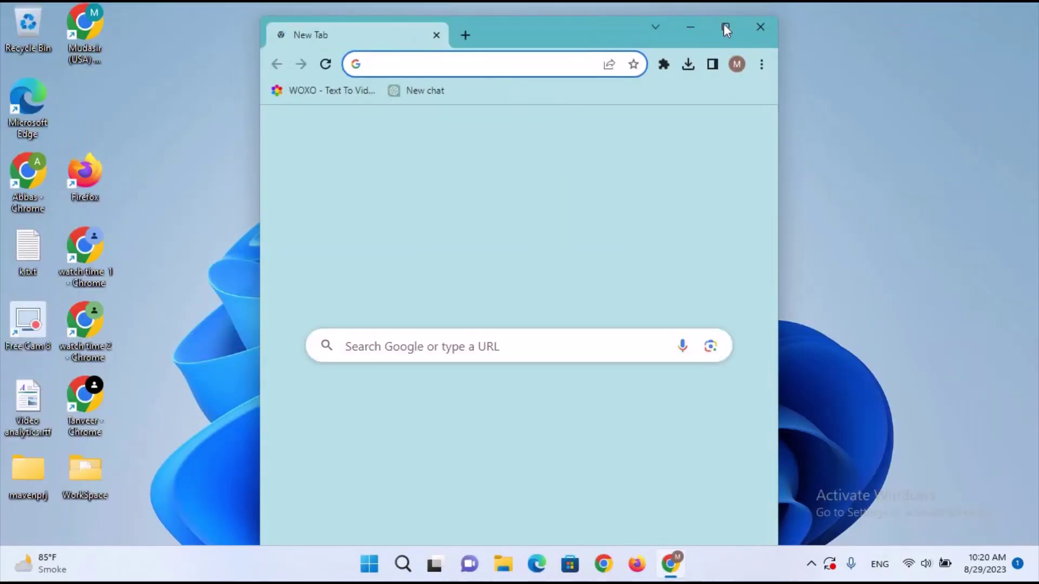
pyautogui.click(715, 21)
# Search 'netbeans' and download Apache-NetBeans-18-bin-windows-x64.exe from the suggested mirror.
pyautogui.write('netbeans')
pyautogui.press('Return')
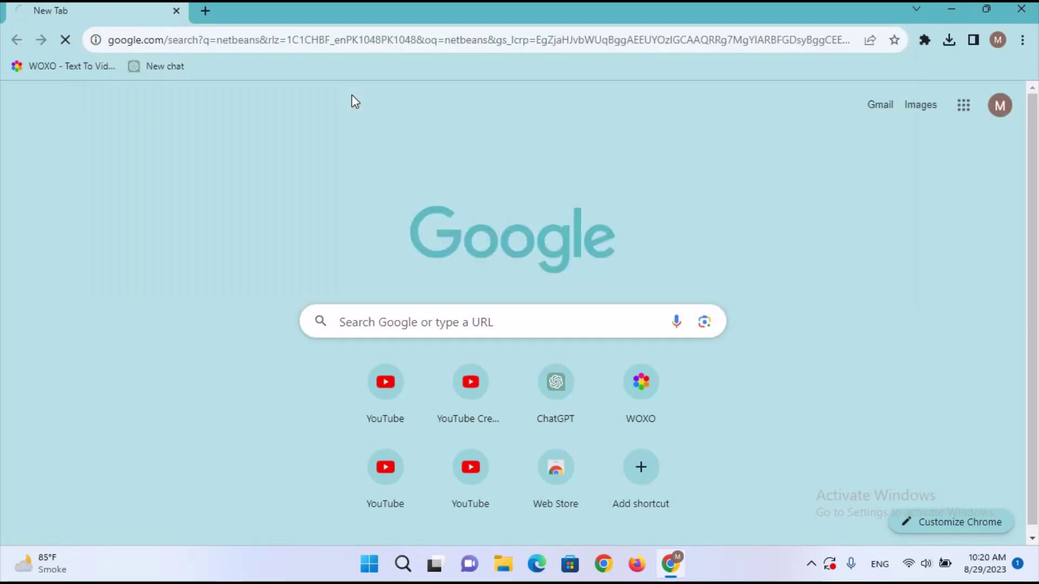
pyautogui.click(219, 249)
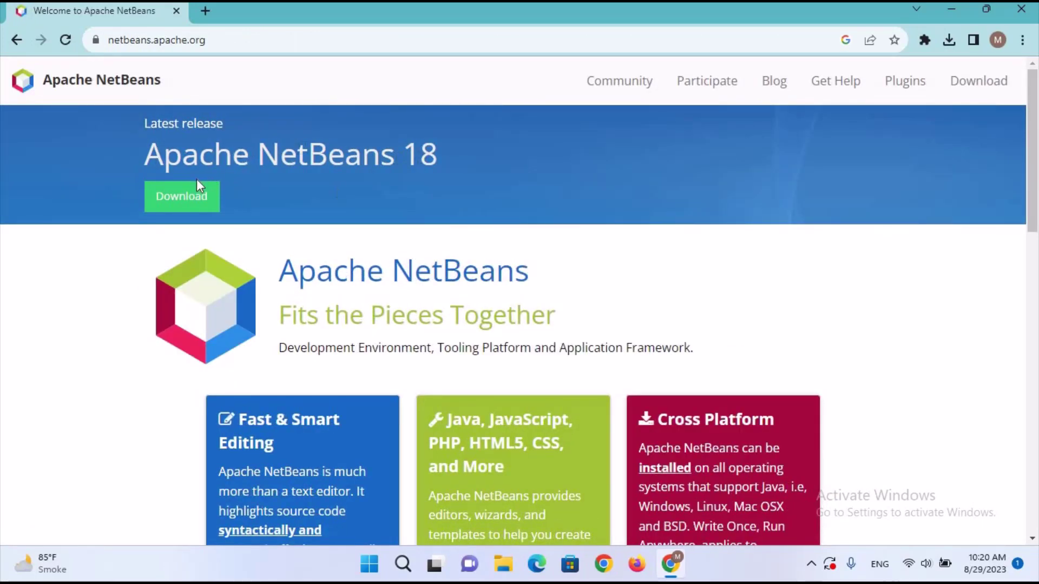
pyautogui.click(187, 199)
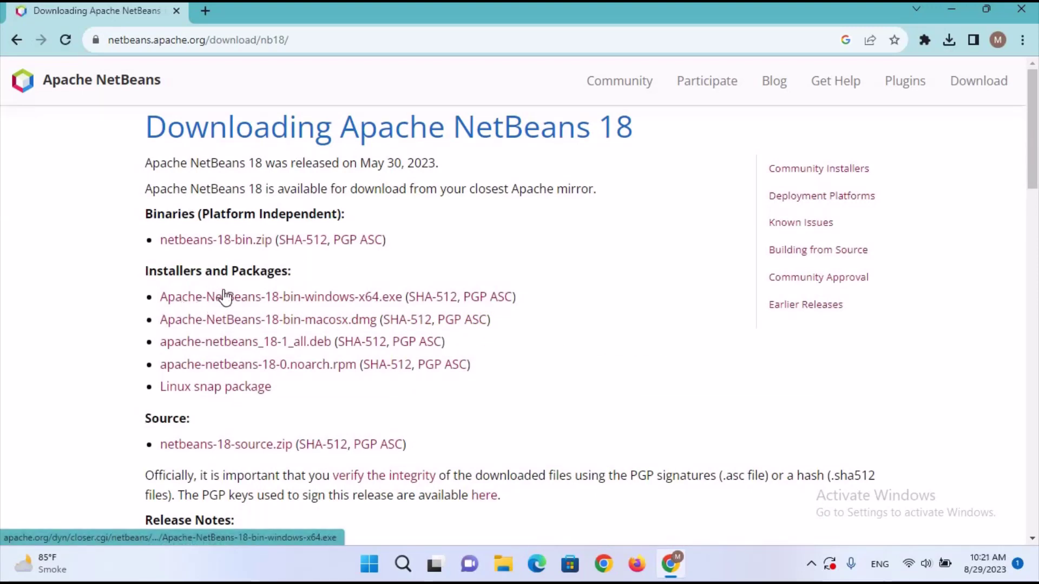
pyautogui.click(366, 305)
pyautogui.click(287, 308)
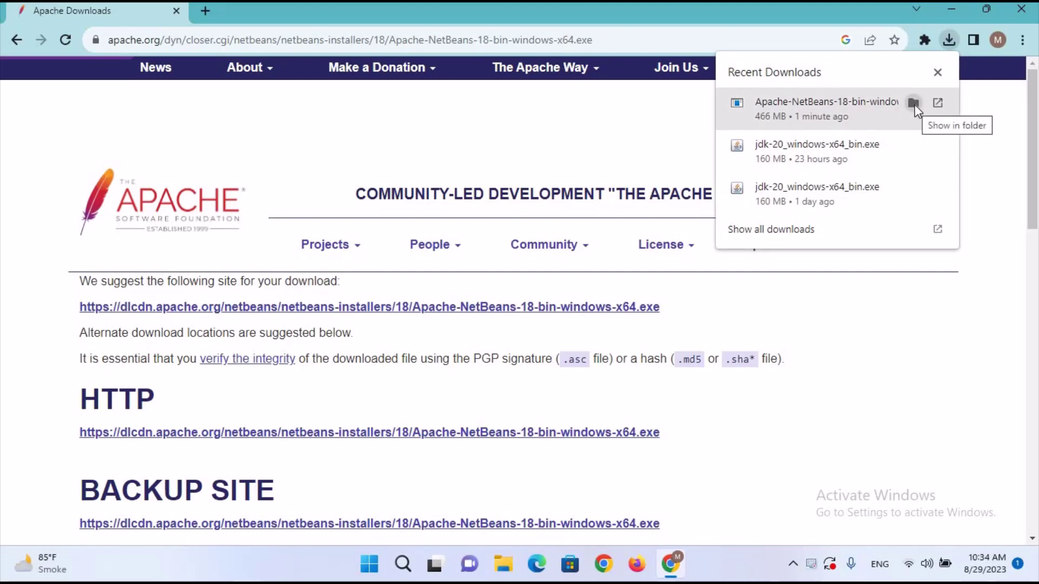
# Launch the downloaded NetBeans installer and accept the license agreement.
pyautogui.click(913, 103)
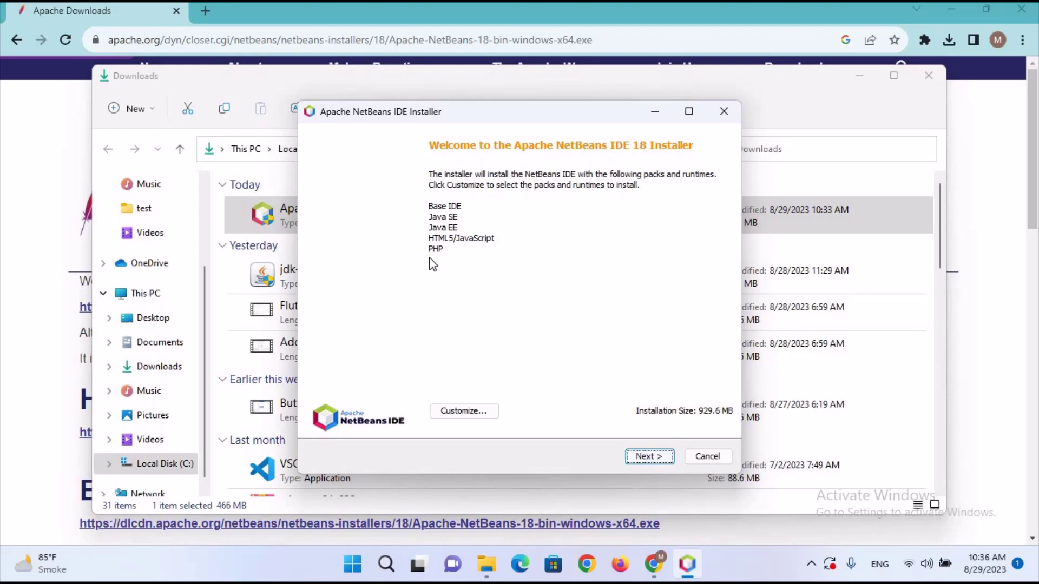
pyautogui.click(643, 457)
pyautogui.click(314, 420)
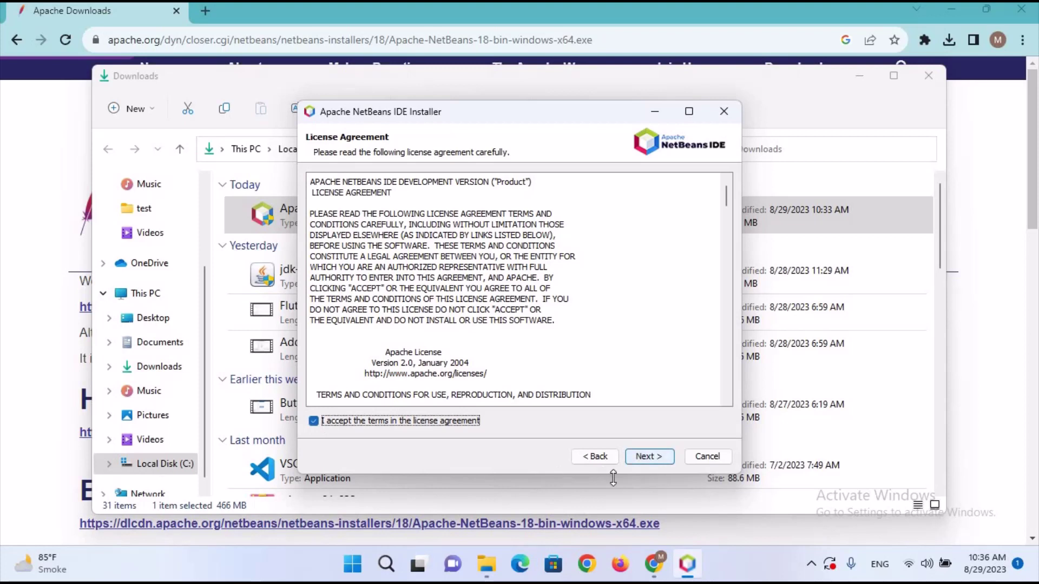
pyautogui.click(649, 457)
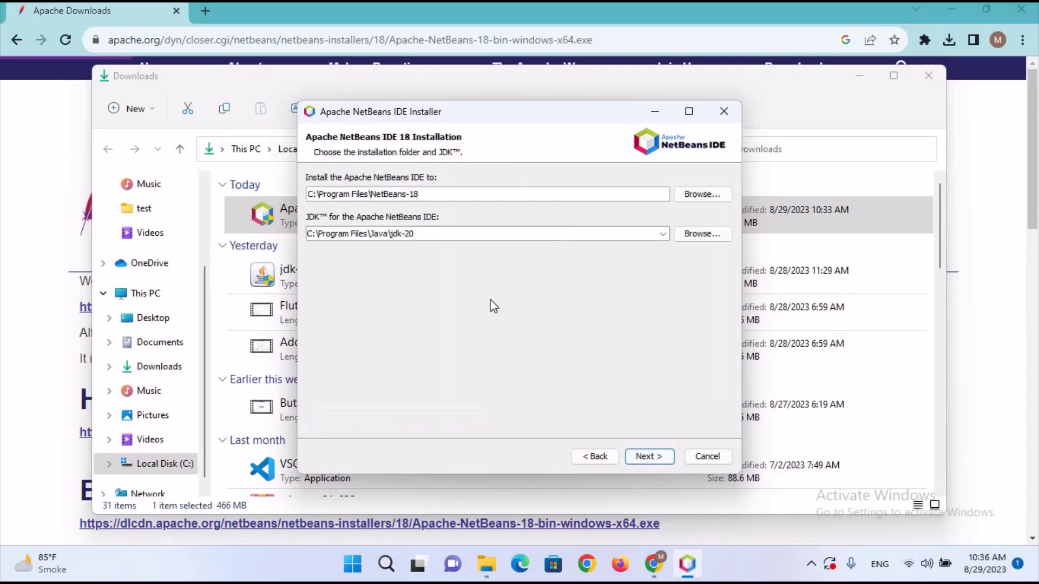
# Install NetBeans 18 to C:\Program Files\NetBeans-18 with JDK jdk-20, then close Explorer and Chrome.
pyautogui.click(430, 228)
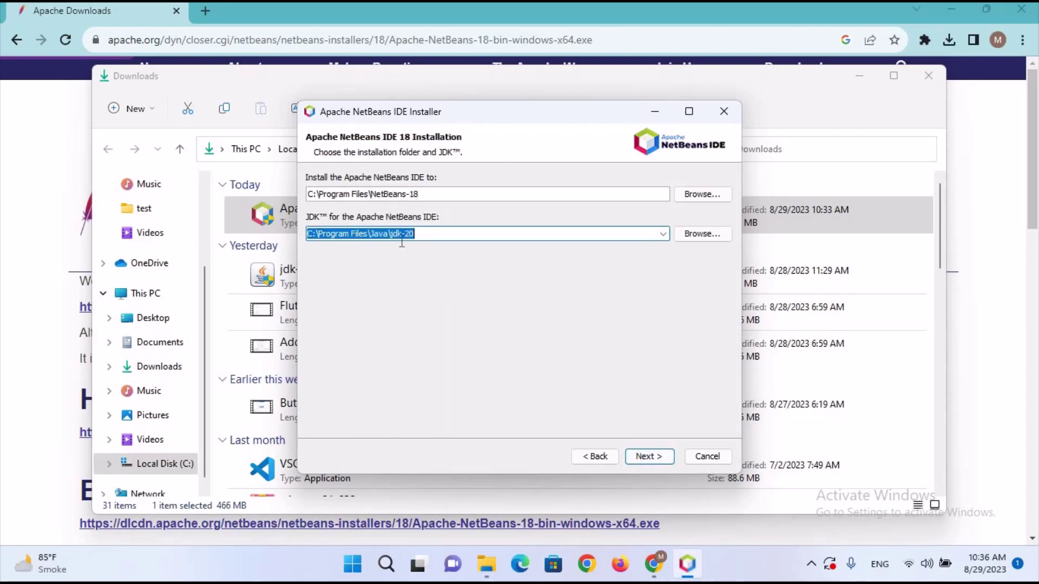
pyautogui.click(417, 194)
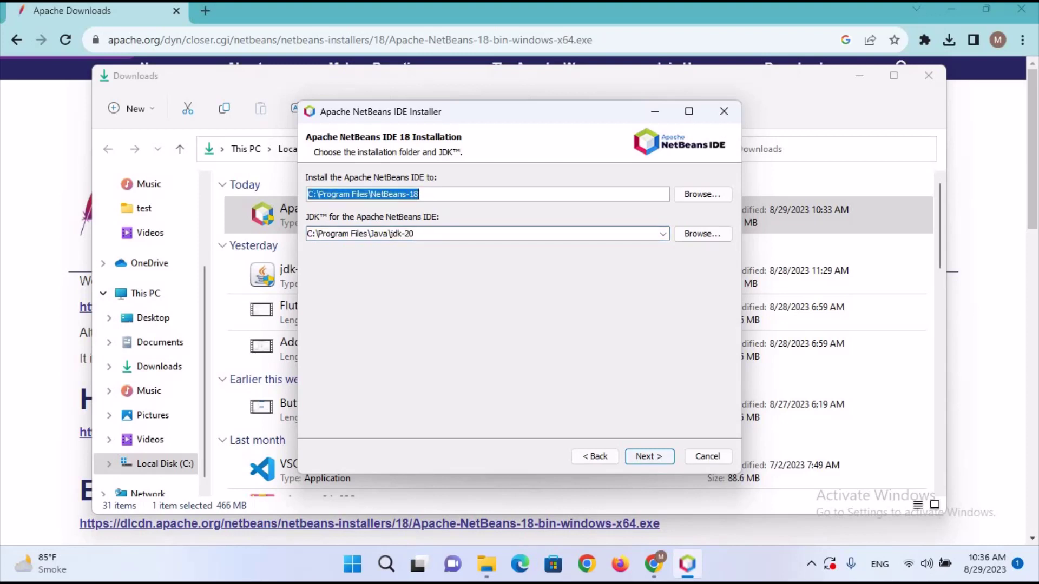
pyautogui.click(307, 194)
pyautogui.moveTo(311, 193); pyautogui.dragTo(422, 194)
pyautogui.click(634, 459)
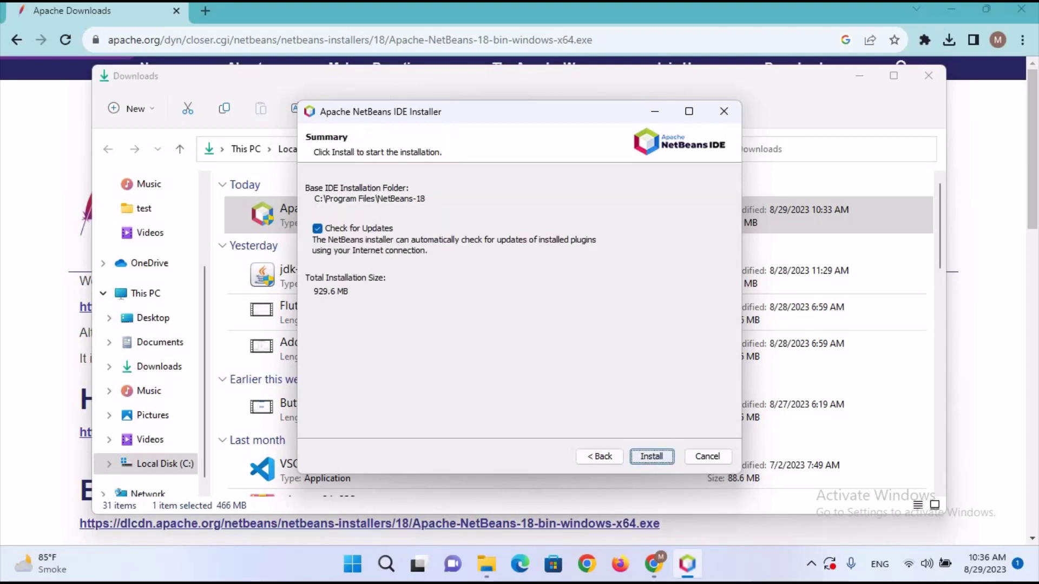
pyautogui.click(652, 457)
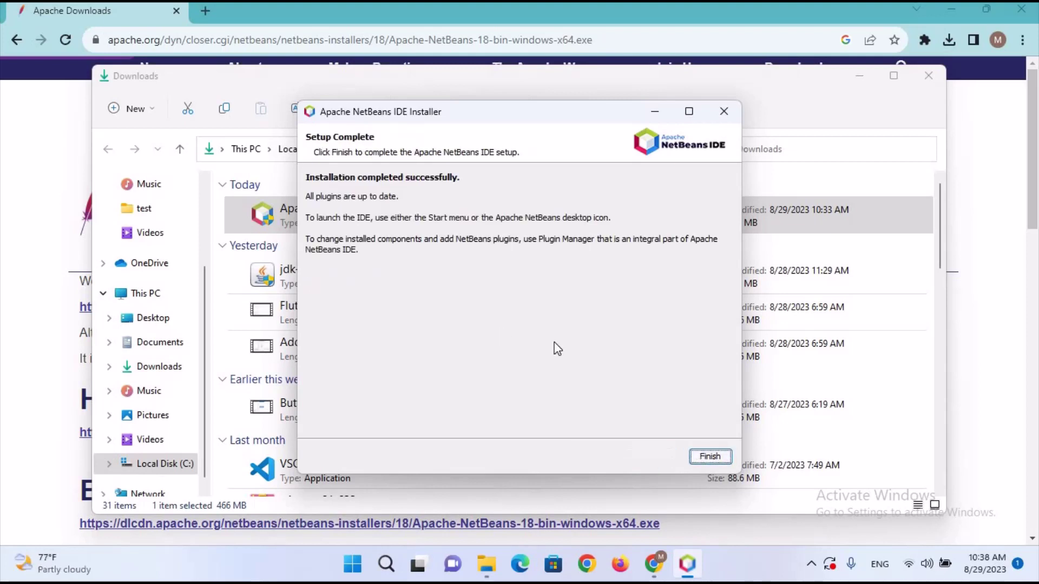
pyautogui.click(709, 456)
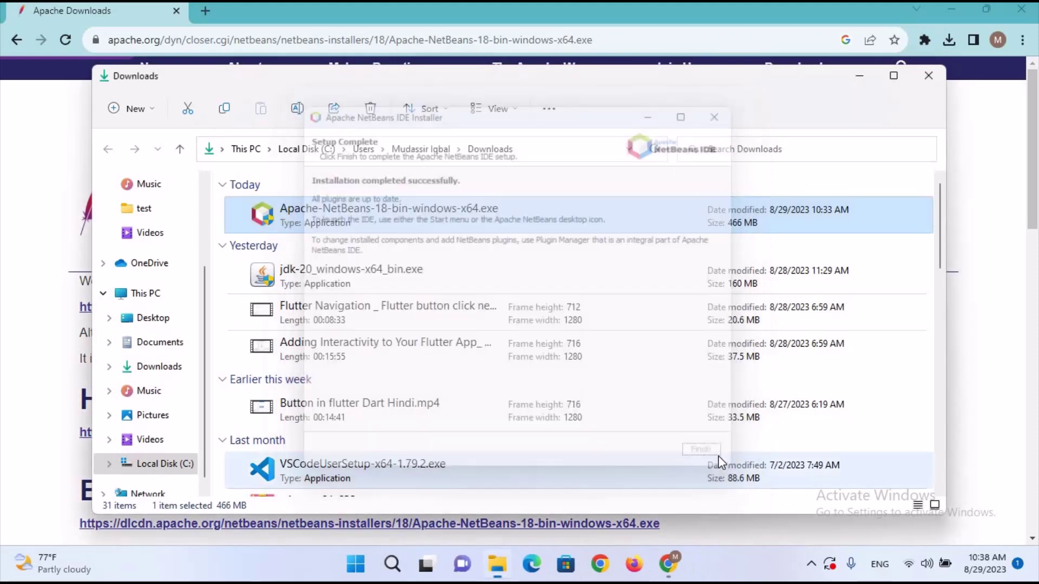
pyautogui.click(927, 75)
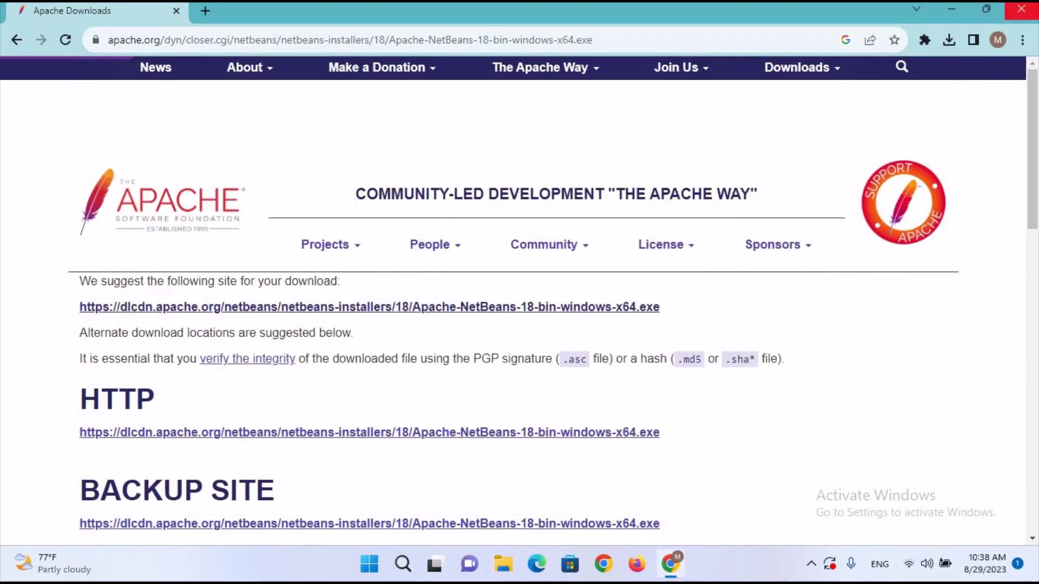
pyautogui.click(1021, 8)
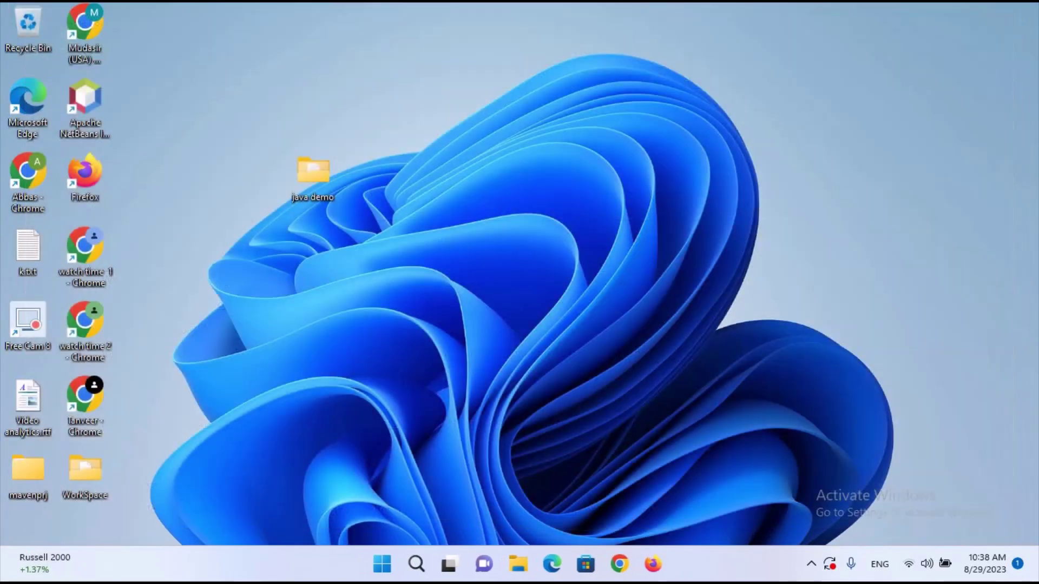
# Launch NetBeans 18 and start a File > New Project of type Java with Maven > Java Application.
pyautogui.doubleClick(93, 101)
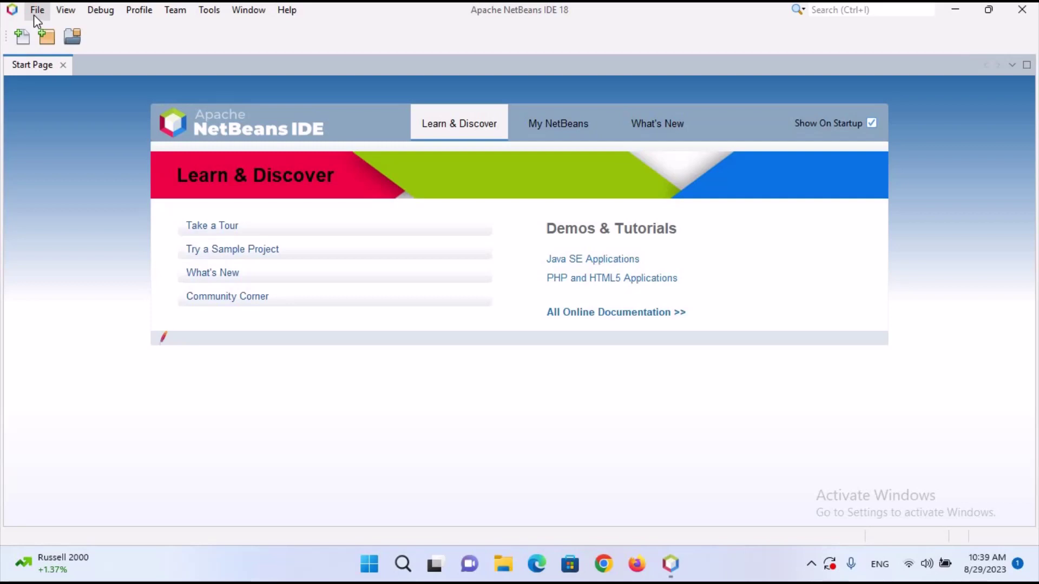
pyautogui.click(33, 14)
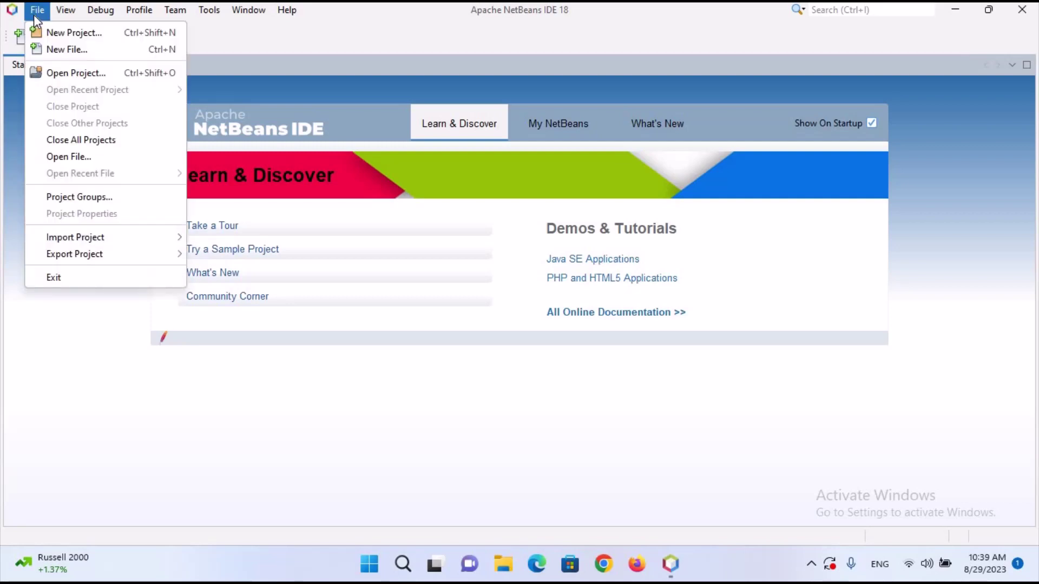
pyautogui.click(65, 33)
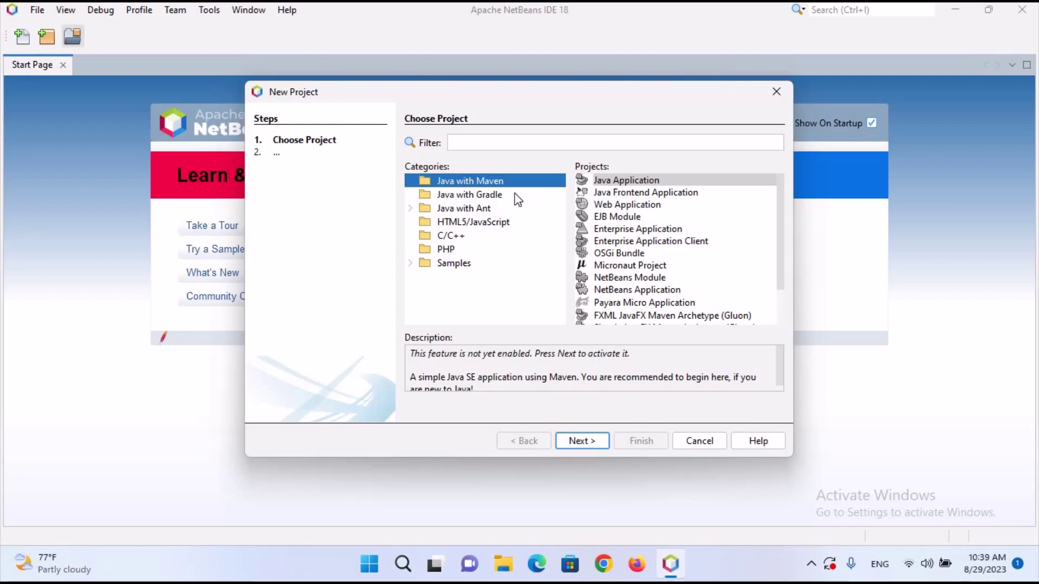
pyautogui.click(582, 441)
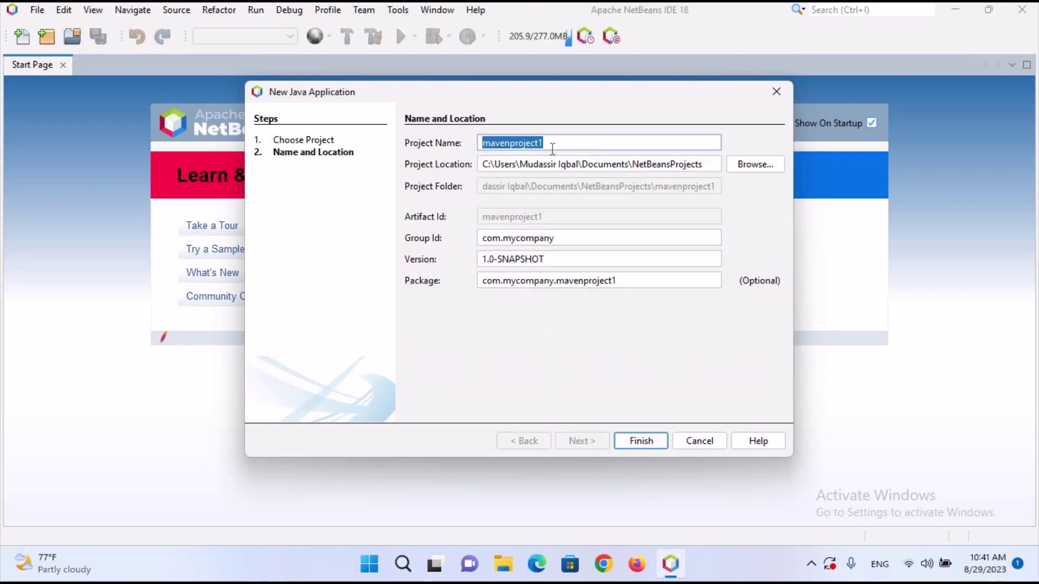
# Name the Maven project JavaDemo, set its package to com.mik.javademo, and finish the wizard.
pyautogui.press('BackSpace')
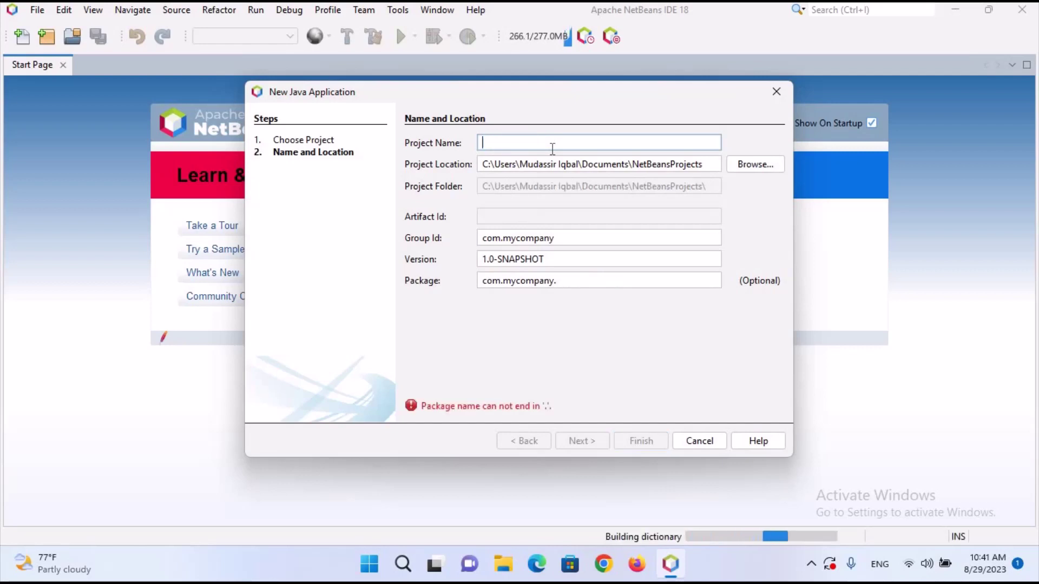
pyautogui.write('JavaDemo')
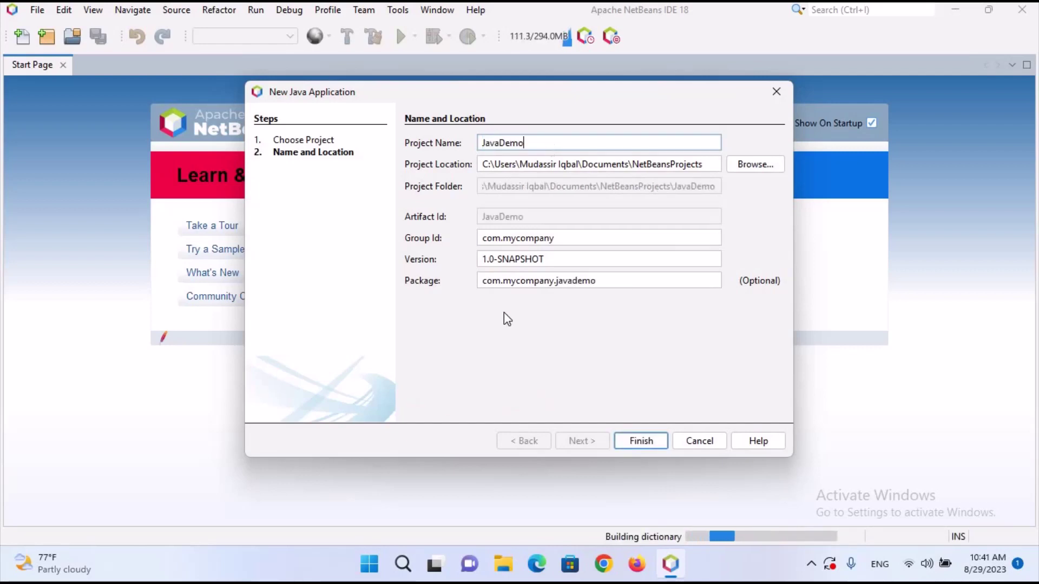
pyautogui.click(551, 280)
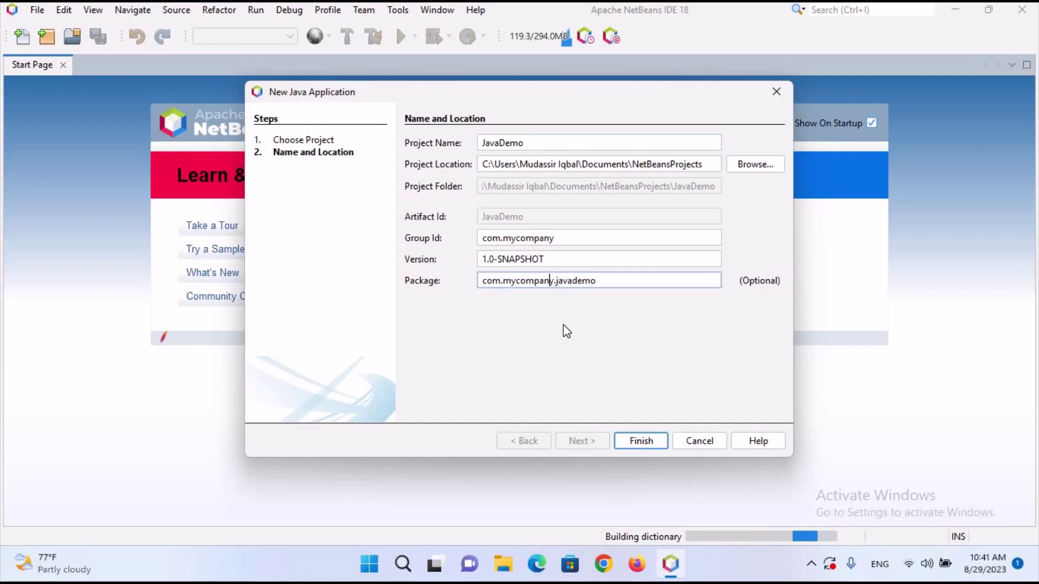
pyautogui.press('BackSpace')
pyautogui.press('BackSpace')
pyautogui.press('BackSpace')
pyautogui.press('BackSpace')
pyautogui.press('BackSpace')
pyautogui.press('BackSpace')
pyautogui.press('BackSpace')
pyautogui.press('BackSpace')
pyautogui.press('BackSpace')
pyautogui.press('BackSpace')
pyautogui.write('mik.')
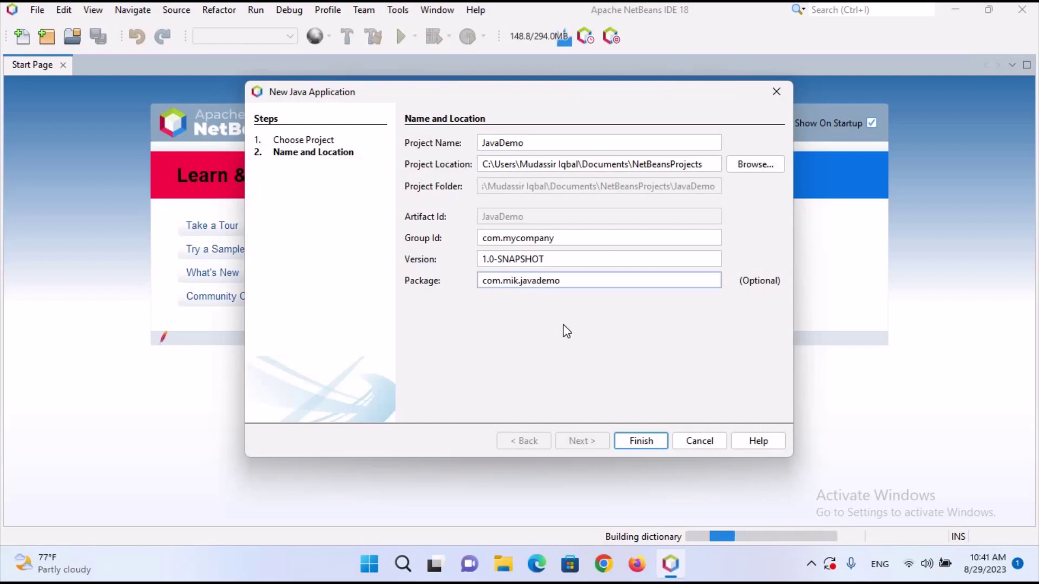
pyautogui.click(641, 439)
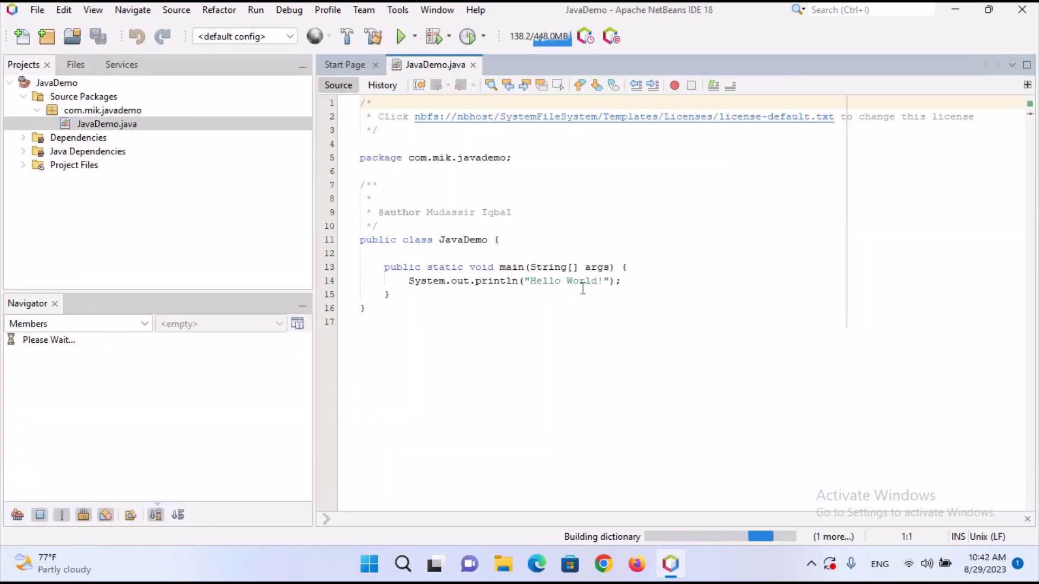
# Replace 'World!' in the println greeting with 'from programming guru aka' plus the author's name, save, and run JavaDemo.
pyautogui.click(602, 282)
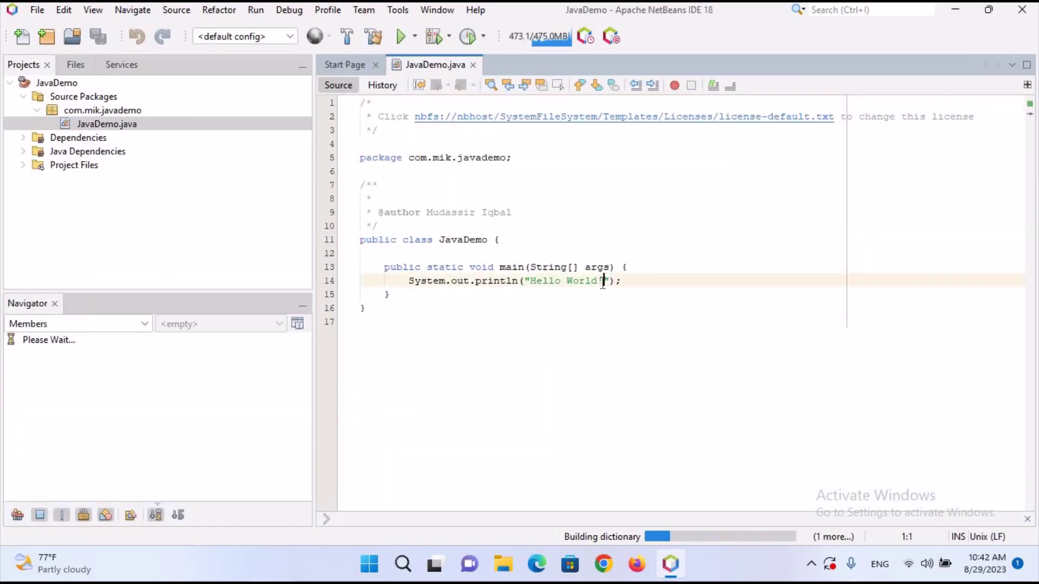
pyautogui.press('BackSpace')
pyautogui.press('BackSpace')
pyautogui.press('BackSpace')
pyautogui.press('BackSpace')
pyautogui.press('BackSpace')
pyautogui.press('BackSpace')
pyautogui.write('from programming guru aka mudassir')
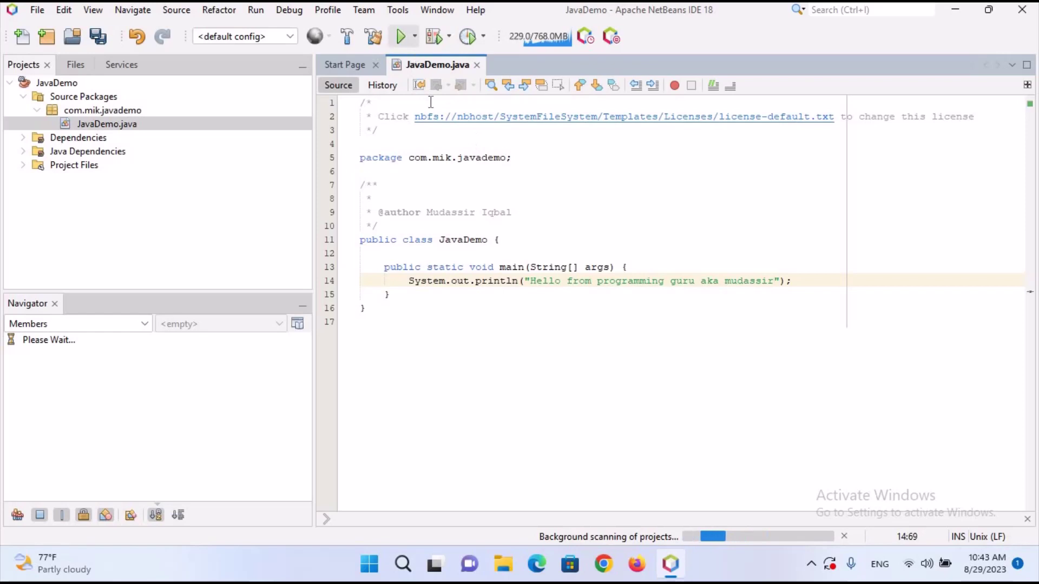
pyautogui.hotkey('ctrl', 's')
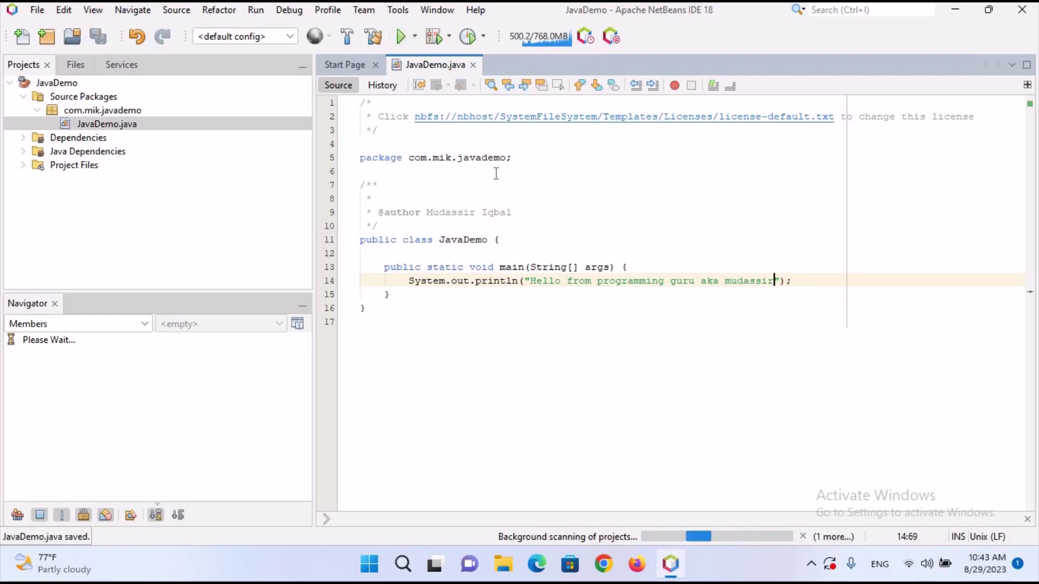
pyautogui.click(400, 36)
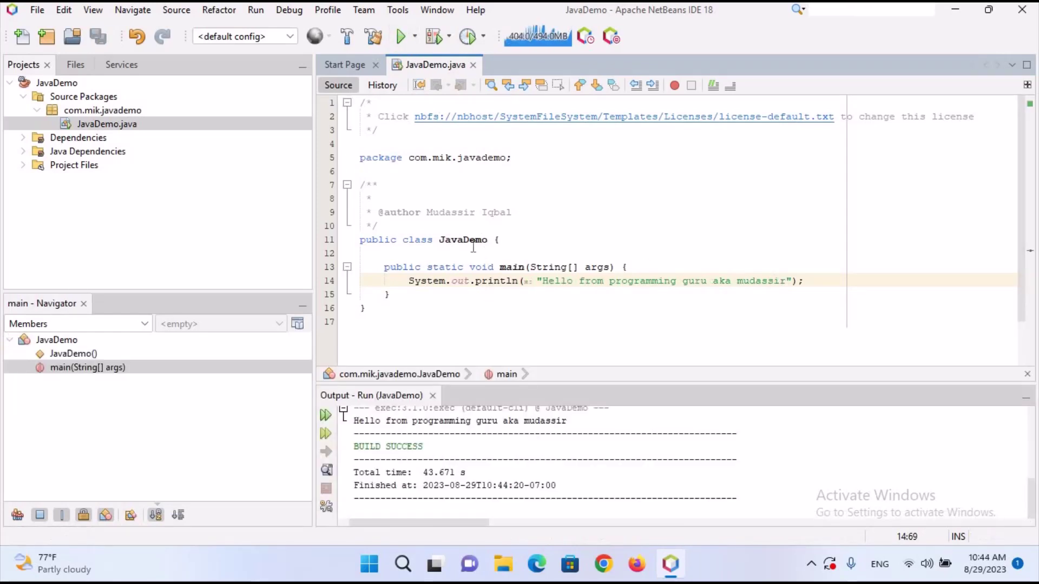